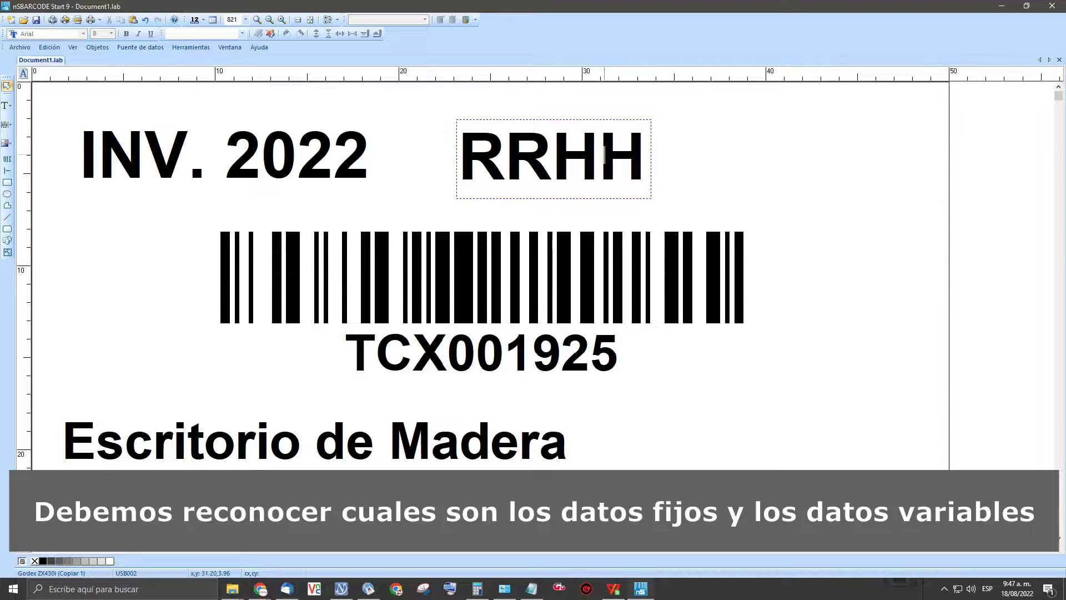
{"action": "left_click", "coordinate": [739, 180]}
{"action": "left_click", "coordinate": [380, 304]}
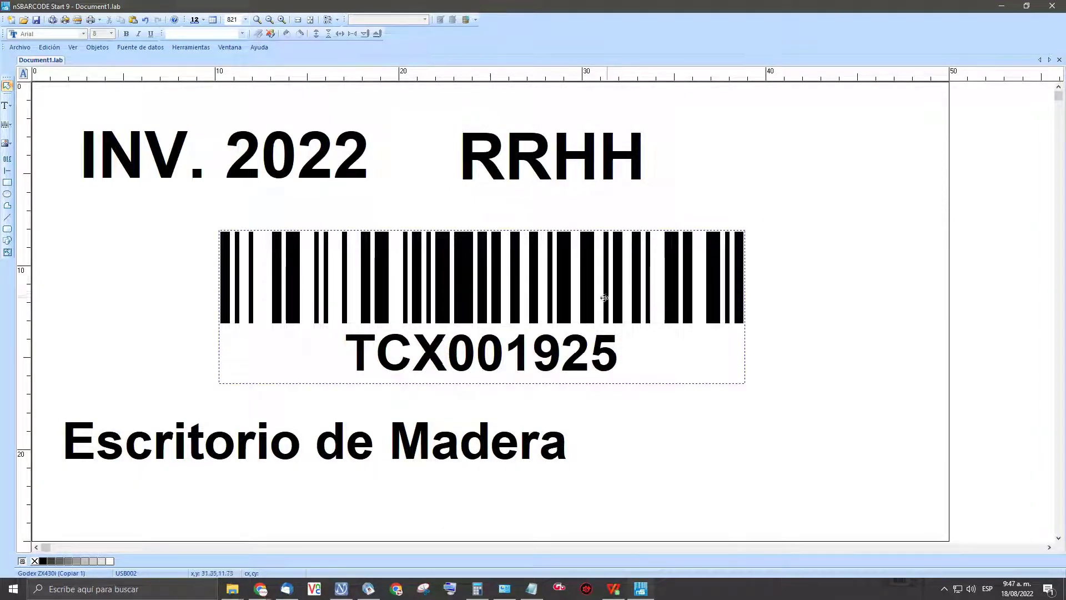
{"action": "left_click", "coordinate": [255, 432]}
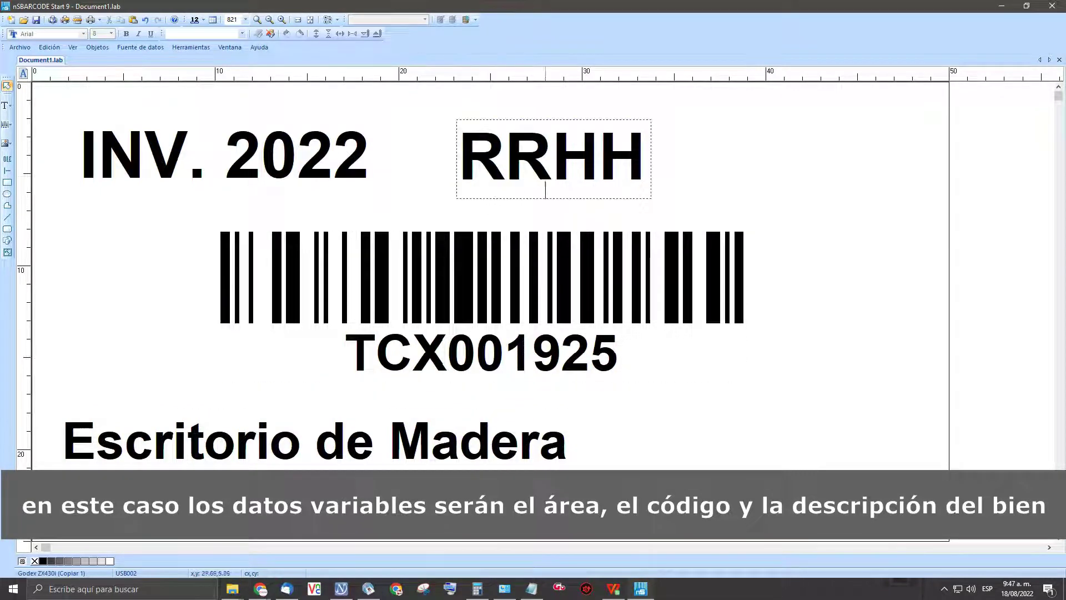
Switch to the Libro1 workbook in WPS Office and format header row A1:D1 as centred, bold text with a yellow fill.
{"action": "left_click", "coordinate": [614, 588]}
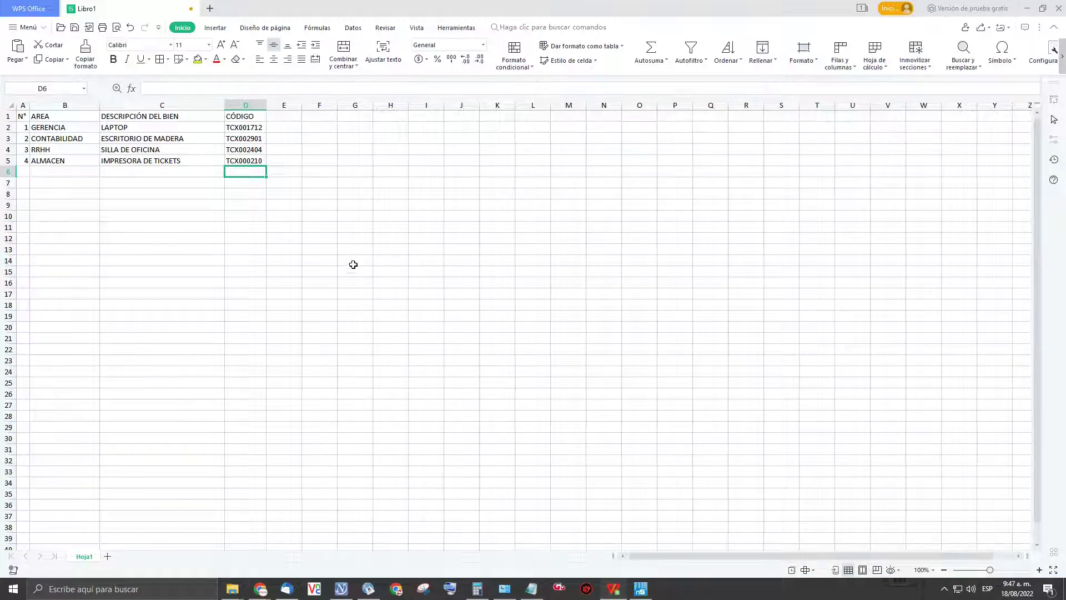
{"action": "scroll", "coordinate": [218, 169], "scroll_direction": "up", "scroll_amount": 10}
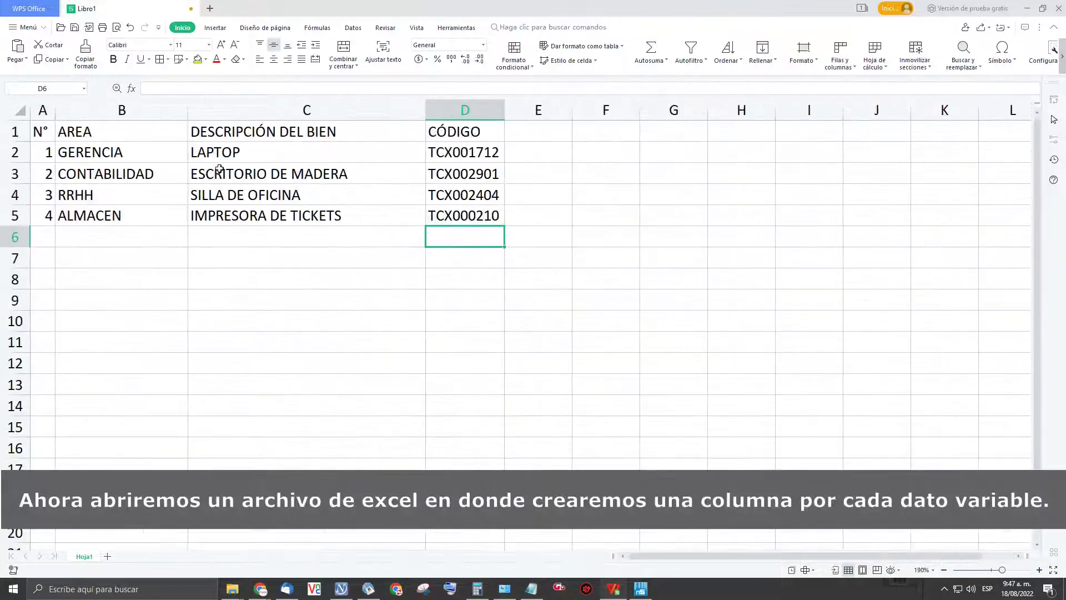
{"action": "scroll", "coordinate": [219, 168], "scroll_direction": "up", "scroll_amount": 4}
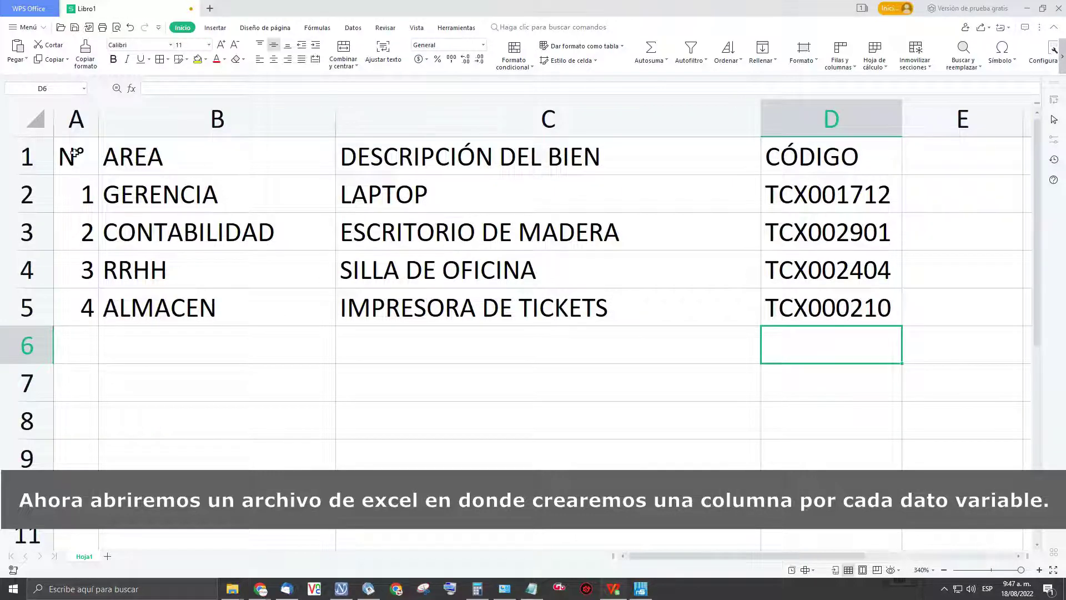
{"action": "left_click_drag", "start_coordinate": [75, 152], "coordinate": [446, 164]}
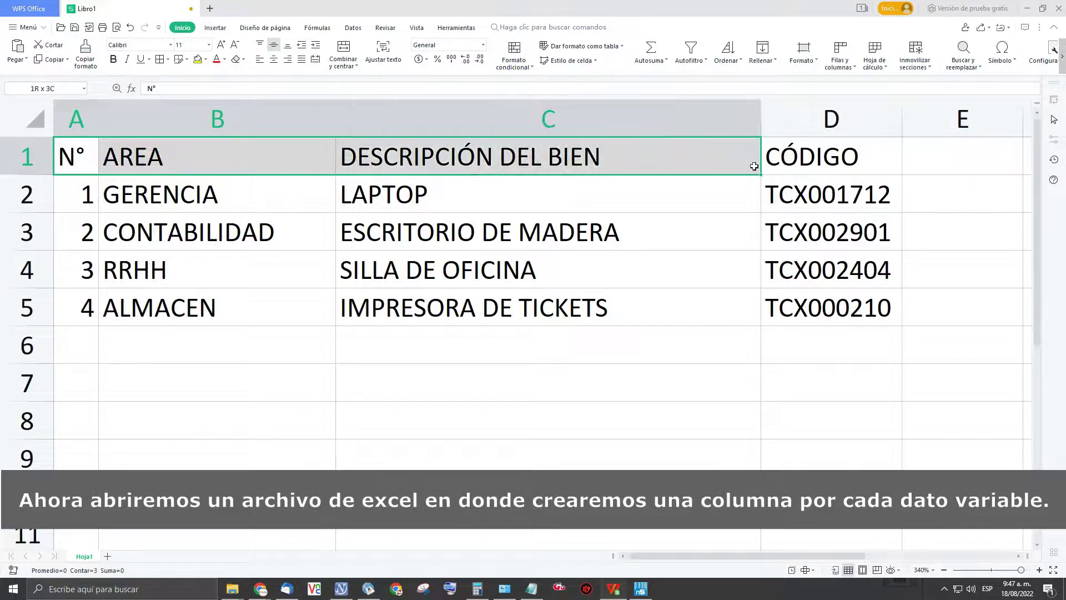
{"action": "left_click_drag", "start_coordinate": [735, 166], "coordinate": [798, 166]}
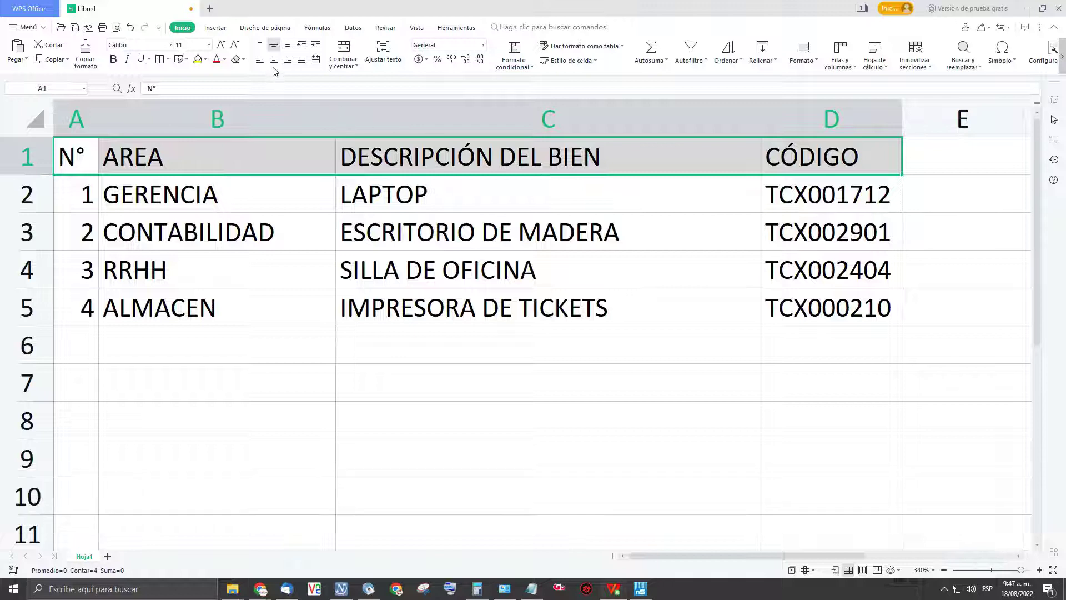
{"action": "left_click", "coordinate": [273, 65]}
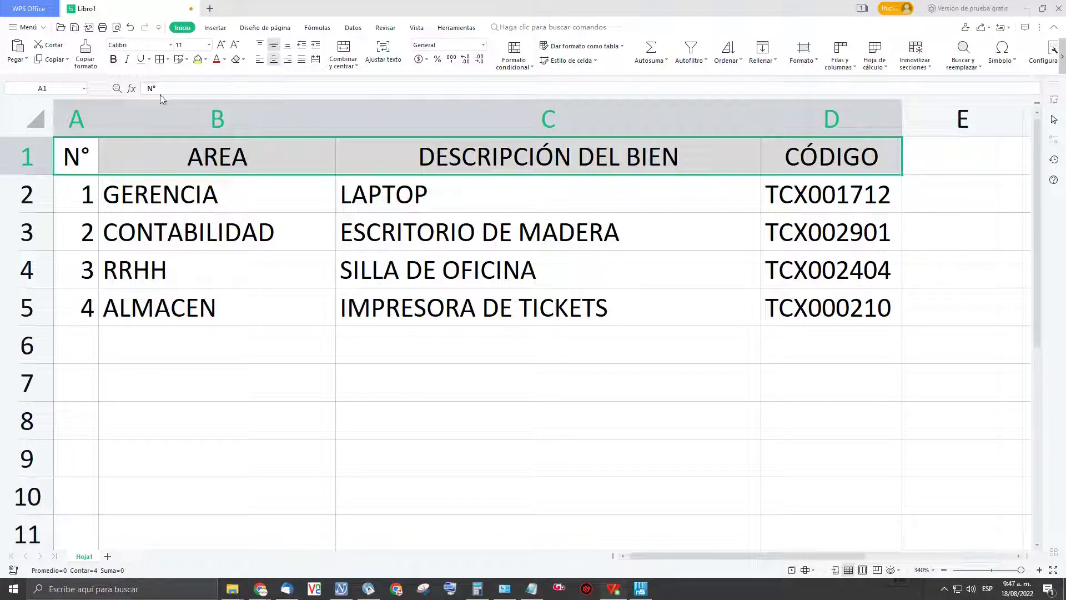
{"action": "left_click", "coordinate": [207, 61]}
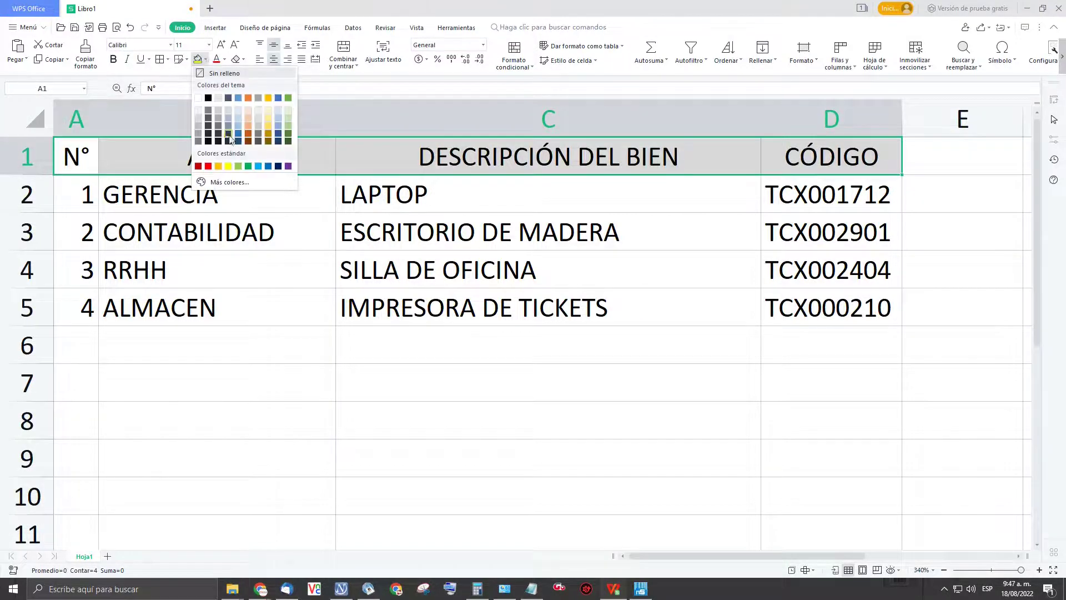
{"action": "left_click", "coordinate": [228, 167]}
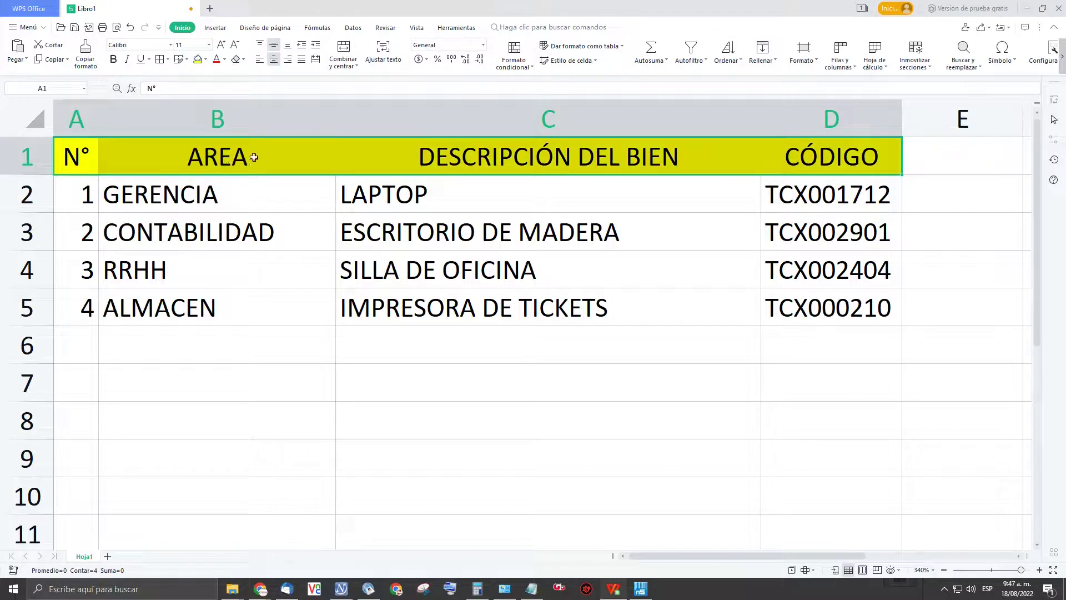
{"action": "left_click", "coordinate": [115, 59]}
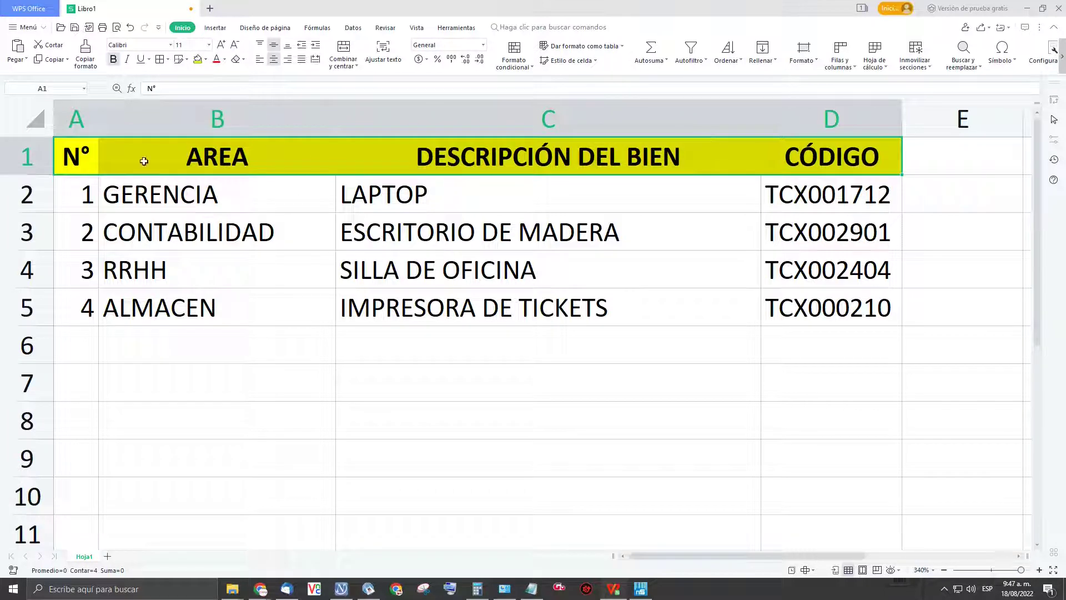
Centre the item numbers 1 to 4 in cells A2:A5 horizontally.
{"action": "left_click_drag", "start_coordinate": [75, 195], "coordinate": [81, 305]}
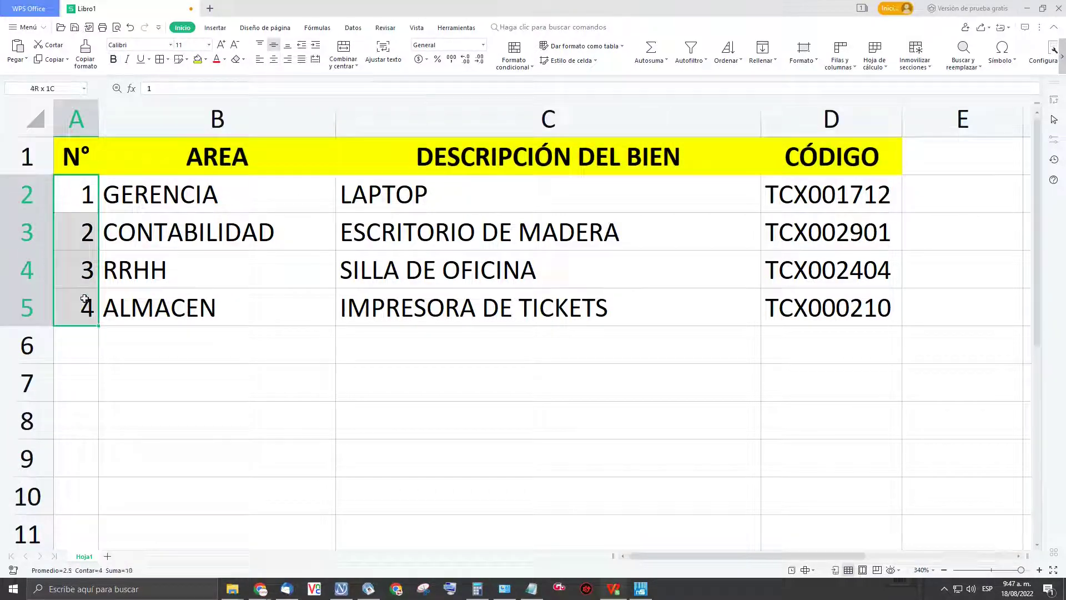
{"action": "left_click", "coordinate": [273, 59]}
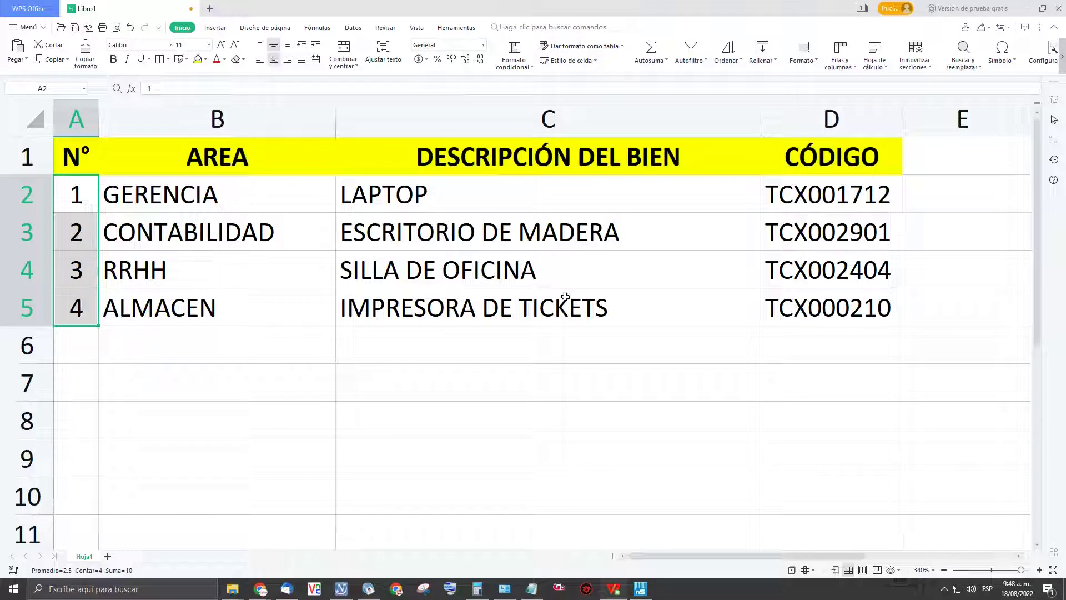
Add item 5 in row 6 with area PRODUCCIÓN, description REBOBINADOR and code TCX003103.
{"action": "left_click", "coordinate": [88, 340]}
{"action": "type", "text": "5"}
{"action": "left_click", "coordinate": [151, 346]}
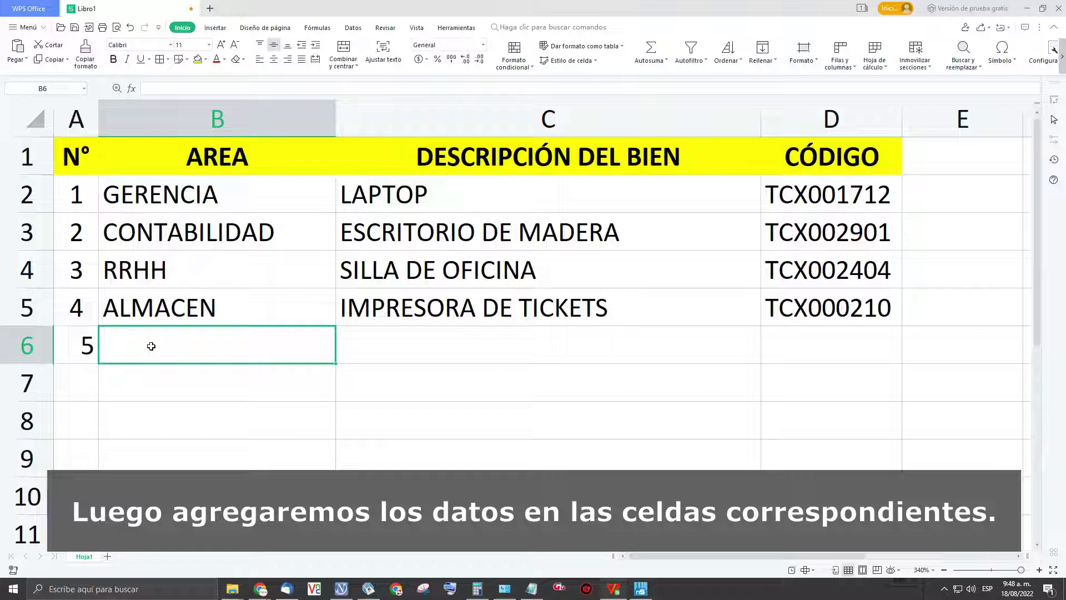
{"action": "type", "text": "PRODUCCION"}
{"action": "key", "text": "BackSpace"}
{"action": "key", "text": "BackSpace"}
{"action": "type", "text": "ÓN"}
{"action": "left_click", "coordinate": [472, 341]}
{"action": "type", "text": "REBOBINA"}
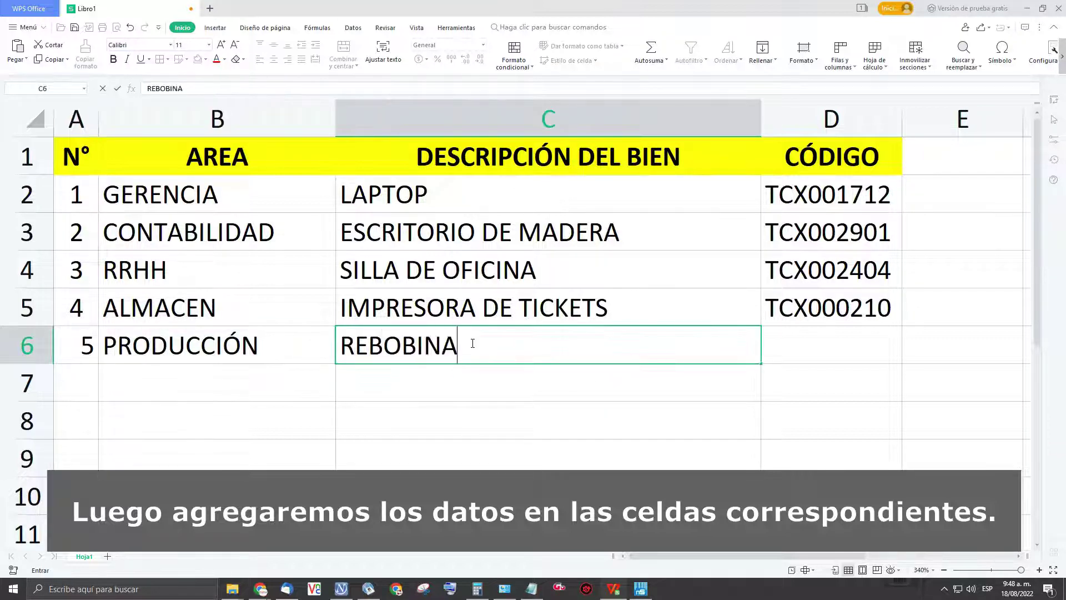
{"action": "type", "text": "DOR"}
{"action": "left_click", "coordinate": [824, 350]}
{"action": "type", "text": "TCX"}
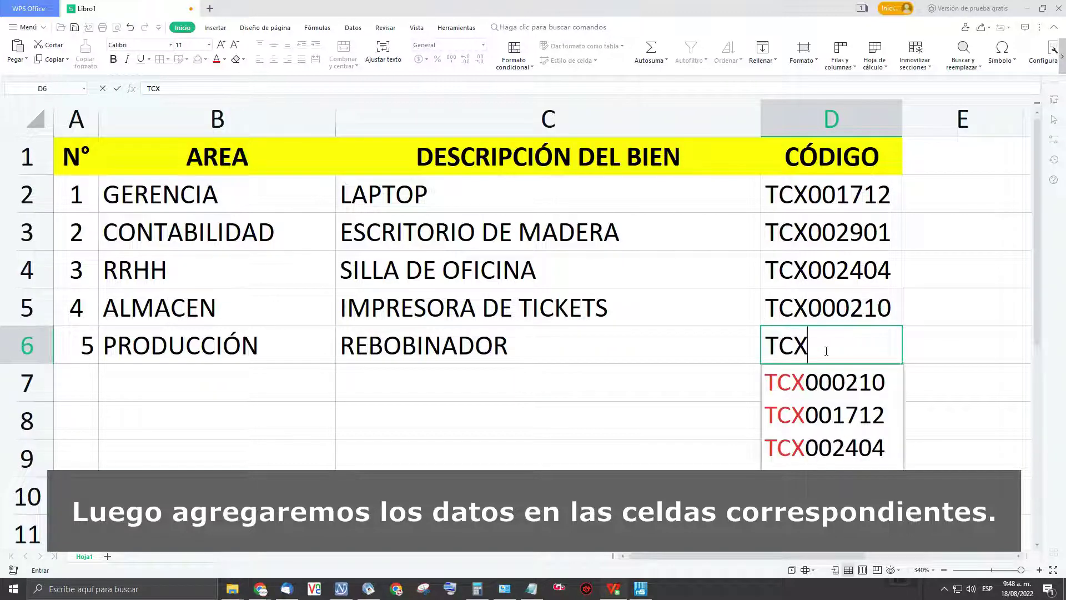
{"action": "type", "text": "003103"}
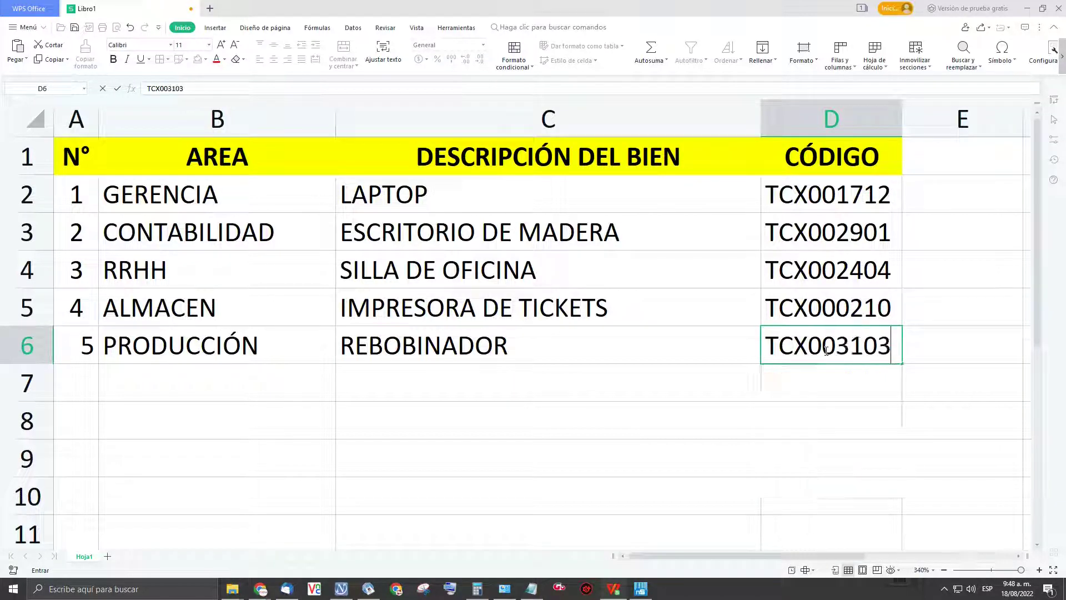
Add item 6 in row 7 with area LOGÍSTICA, description TERMINAL MÓVIL and code TCX001806.
{"action": "left_click", "coordinate": [78, 380]}
{"action": "type", "text": "6"}
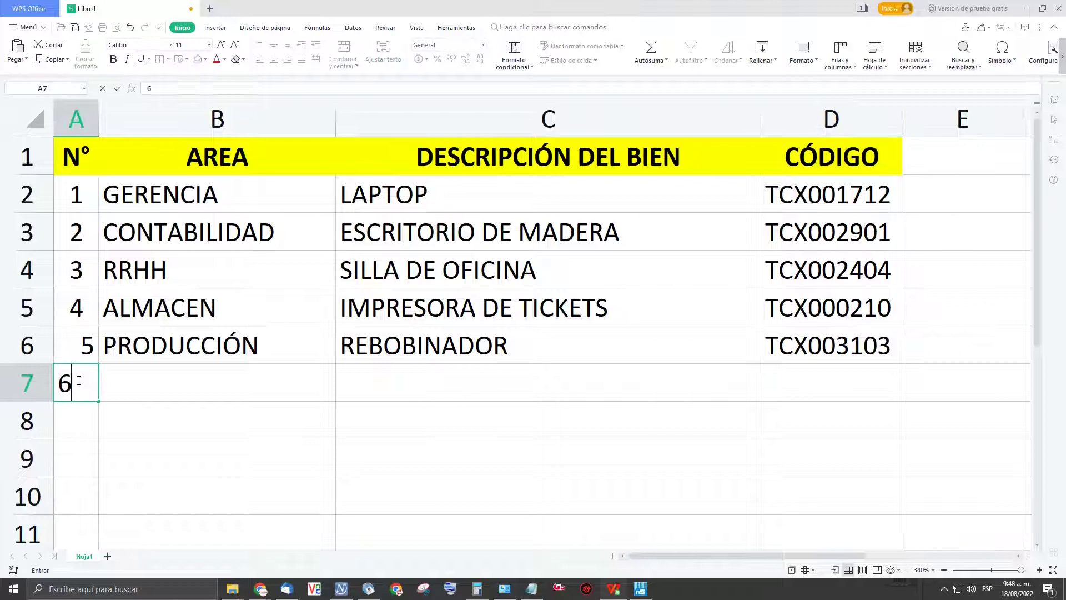
{"action": "left_click", "coordinate": [128, 381]}
{"action": "type", "text": "LOGÍSTICA"}
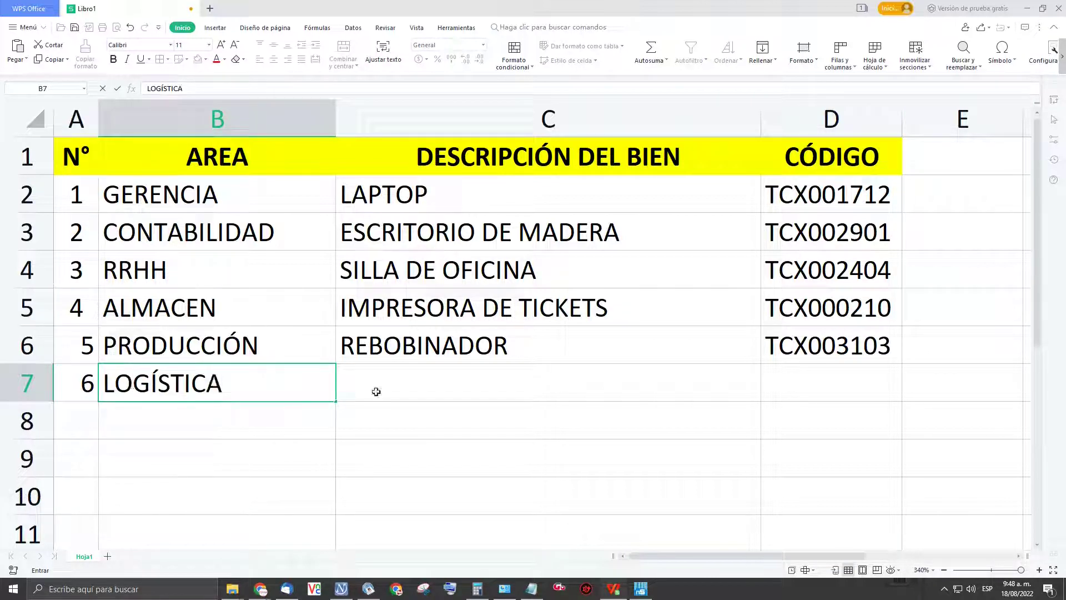
{"action": "left_click", "coordinate": [421, 382]}
{"action": "type", "text": "TERMINAL MÓVIL"}
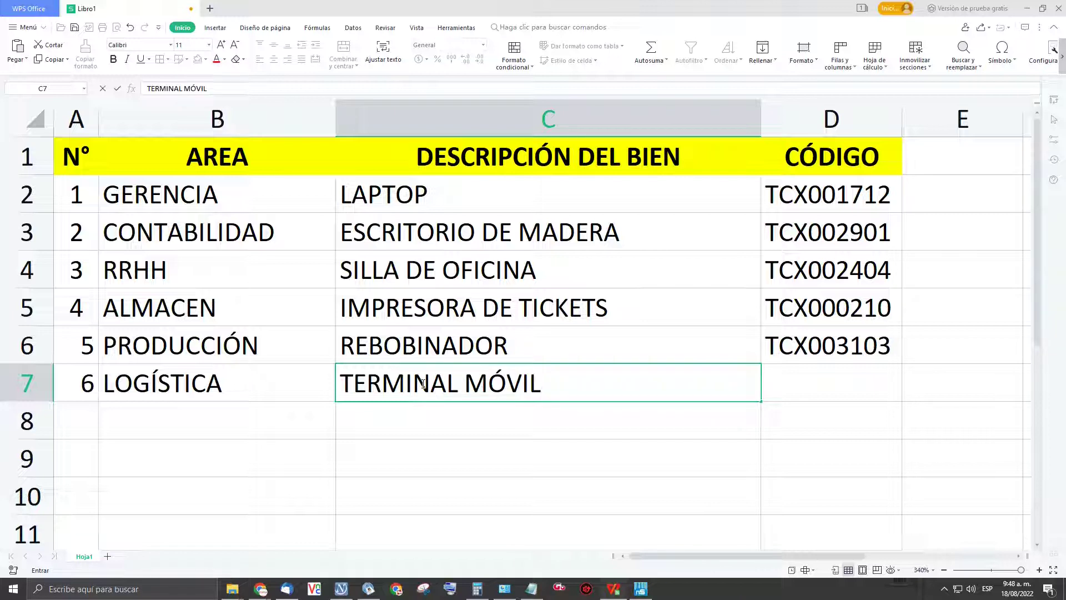
{"action": "left_click", "coordinate": [816, 380]}
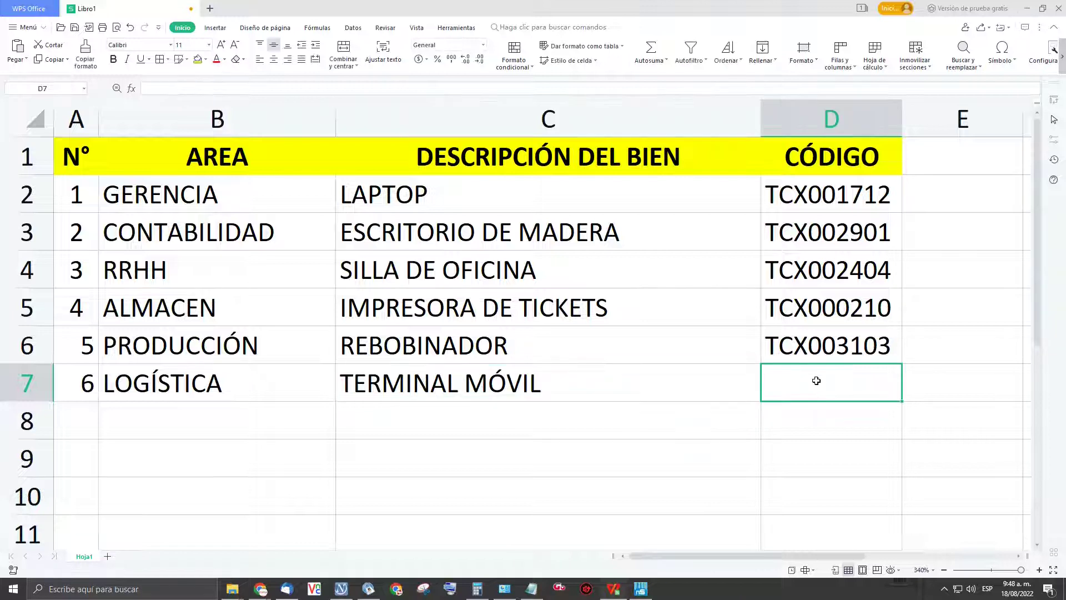
{"action": "type", "text": "TCX"}
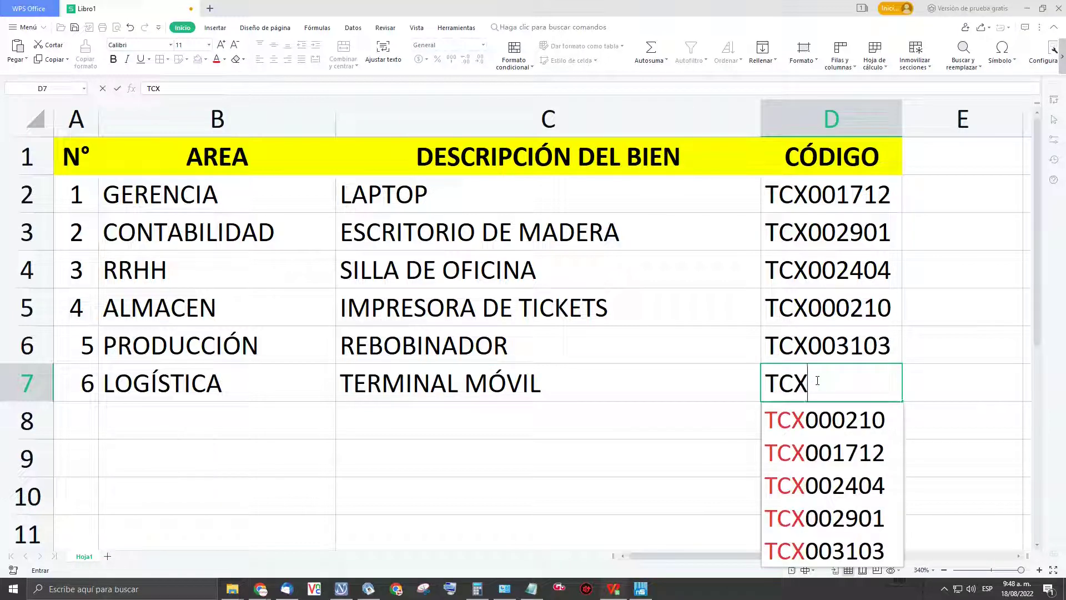
{"action": "type", "text": "00"}
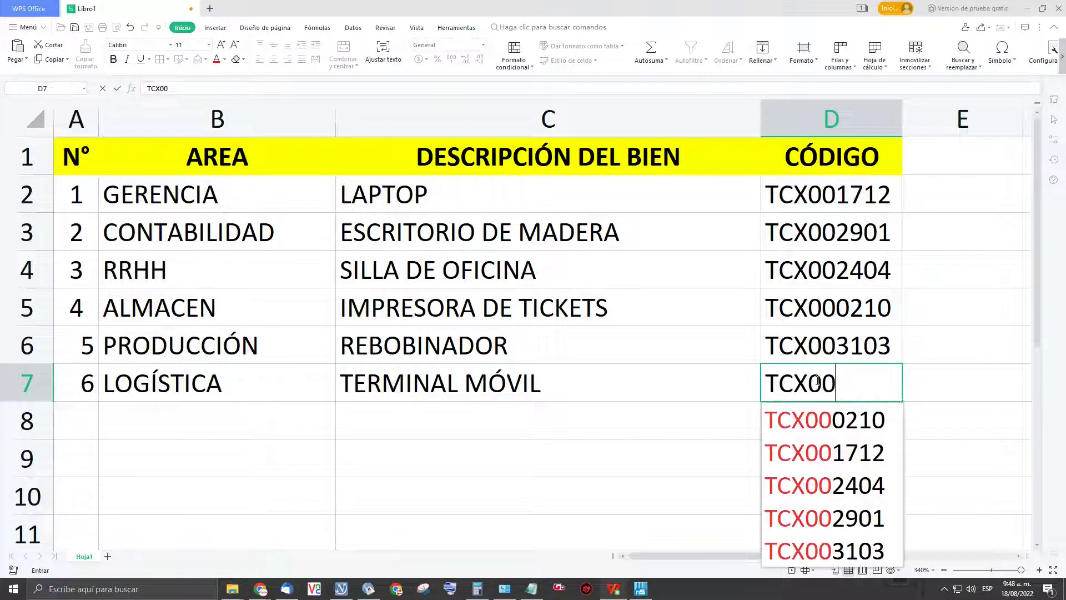
{"action": "type", "text": "1806"}
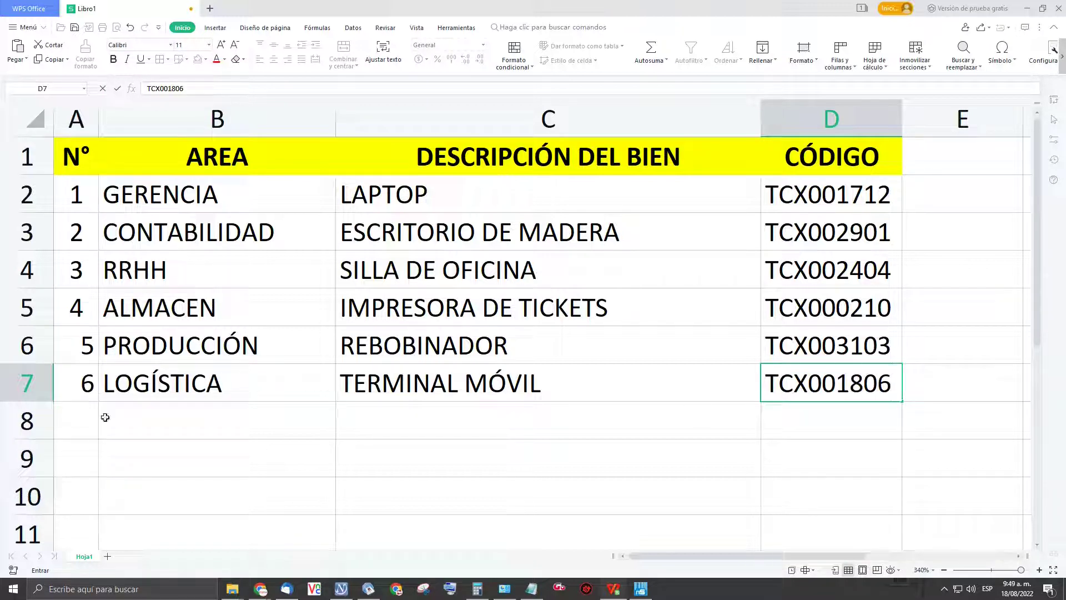
Add item 7 in row 8 with area RECEPCIÓN, description LECTOR CÓDIGO DE BARRAS and code TCX002708.
{"action": "left_click", "coordinate": [88, 417]}
{"action": "type", "text": "7"}
{"action": "left_click", "coordinate": [143, 417]}
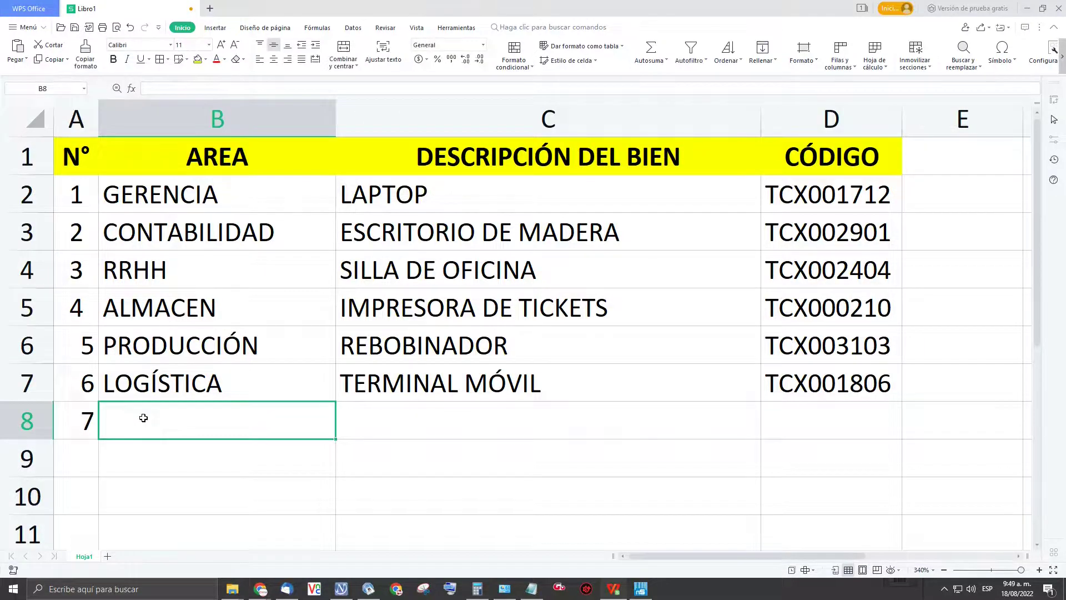
{"action": "type", "text": "RECEPCIÓN"}
{"action": "left_click", "coordinate": [541, 427]}
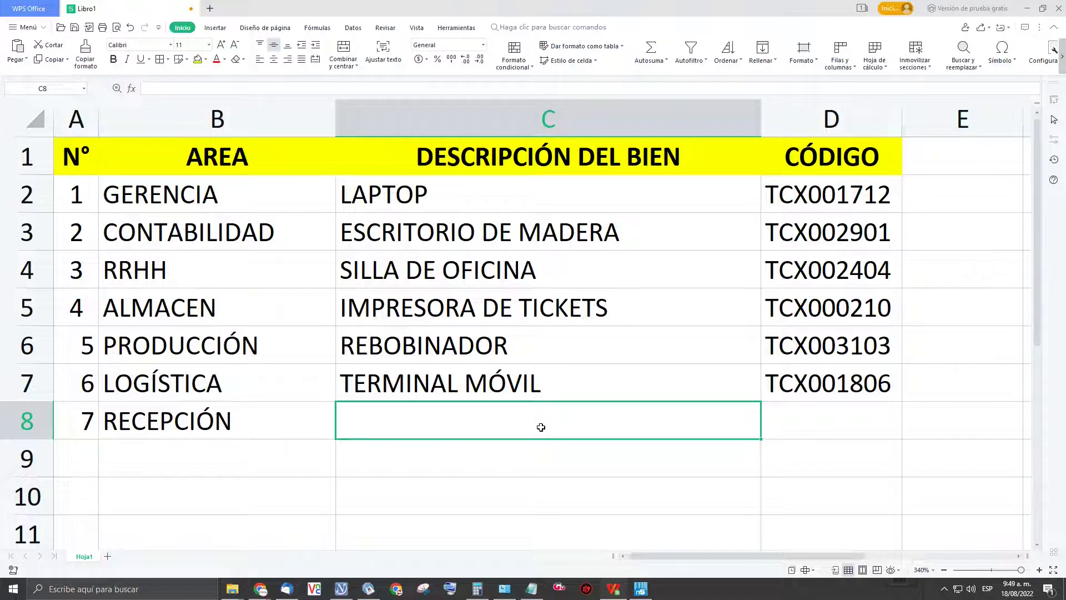
{"action": "type", "text": "LECTOR CÓDIGO"}
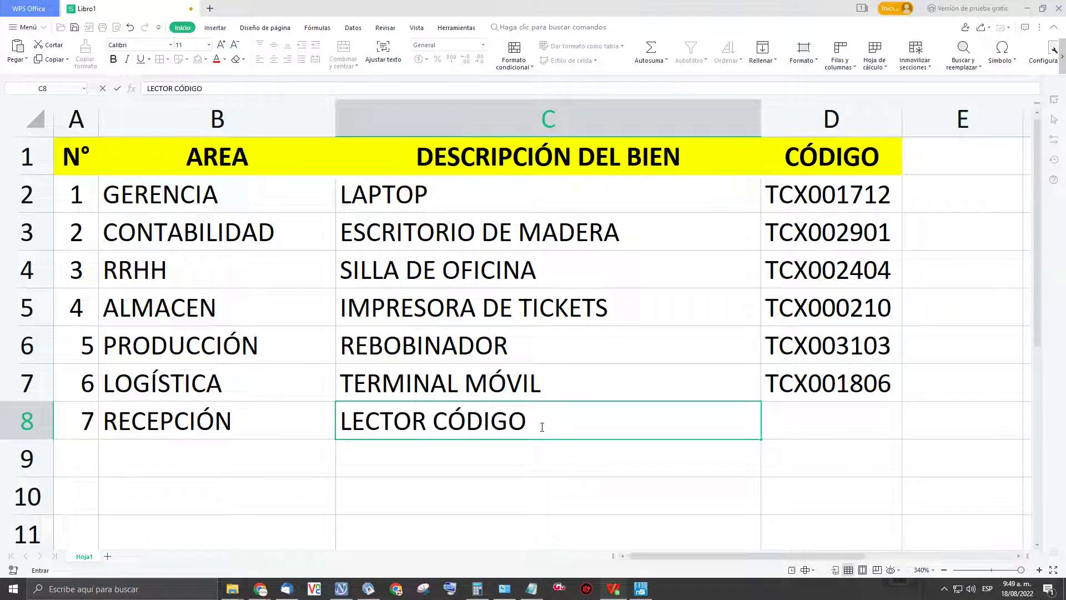
{"action": "type", "text": " DE BARRAS"}
{"action": "left_click", "coordinate": [816, 420]}
{"action": "type", "text": "TCX00"}
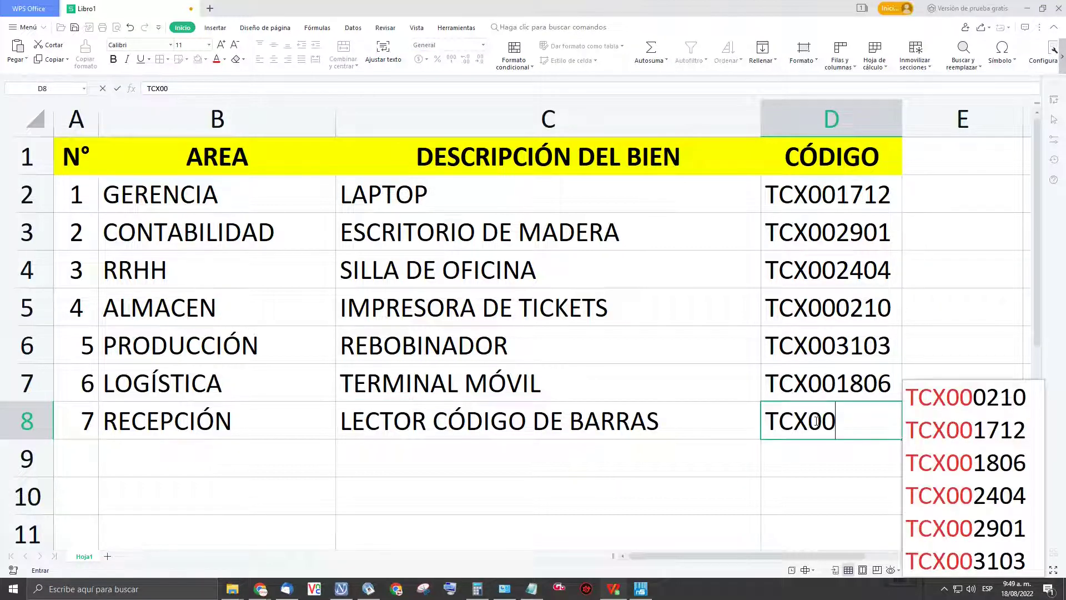
{"action": "type", "text": "2708"}
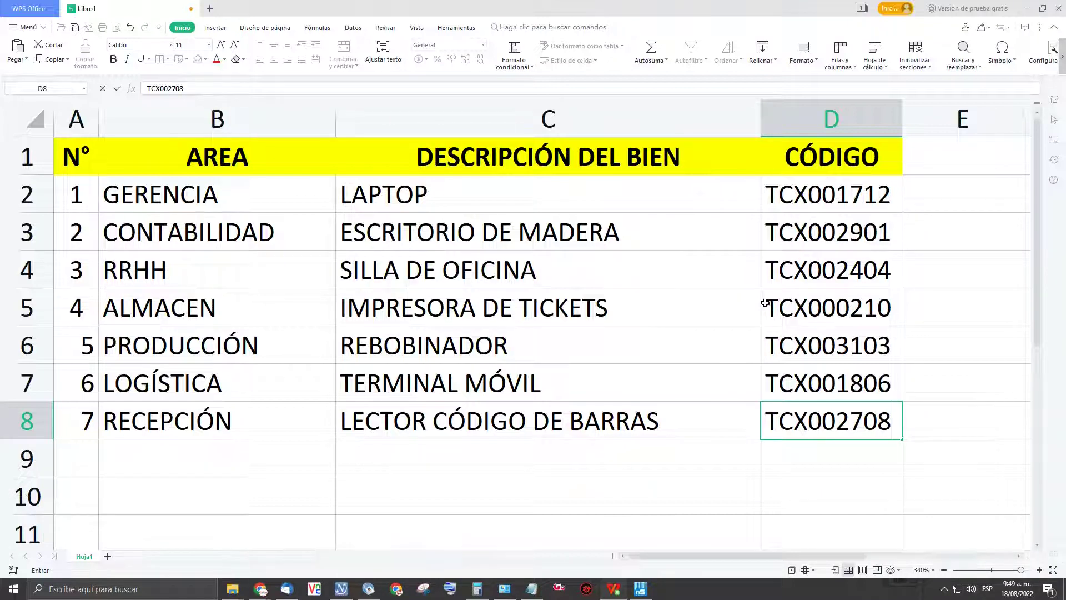
{"action": "key", "text": "Return"}
Define the name IMPRESION with workbook (Libro) scope for the whole table in A1:D8.
{"action": "scroll", "coordinate": [638, 338], "scroll_direction": "down", "scroll_amount": 5}
{"action": "scroll", "coordinate": [641, 334], "scroll_direction": "up", "scroll_amount": 5}
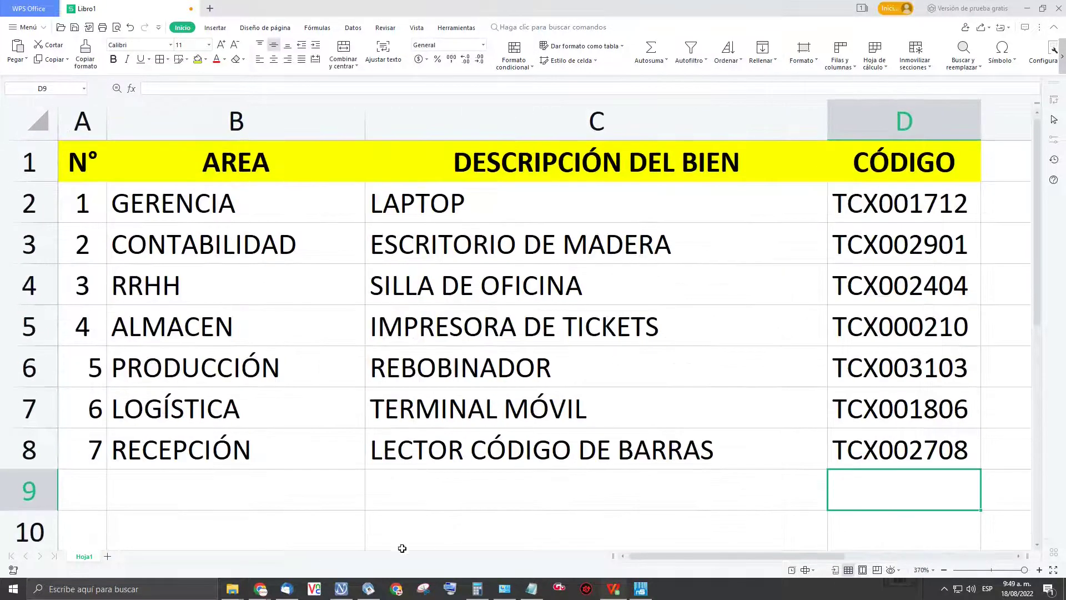
{"action": "left_click_drag", "start_coordinate": [78, 158], "coordinate": [855, 445]}
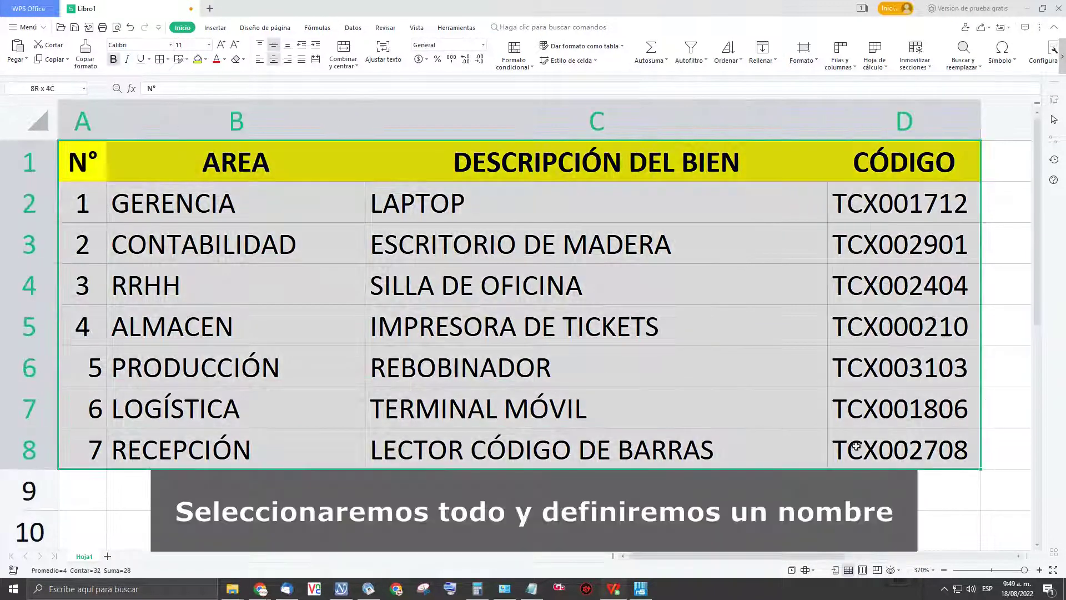
{"action": "right_click", "coordinate": [636, 289]}
{"action": "left_click", "coordinate": [692, 306]}
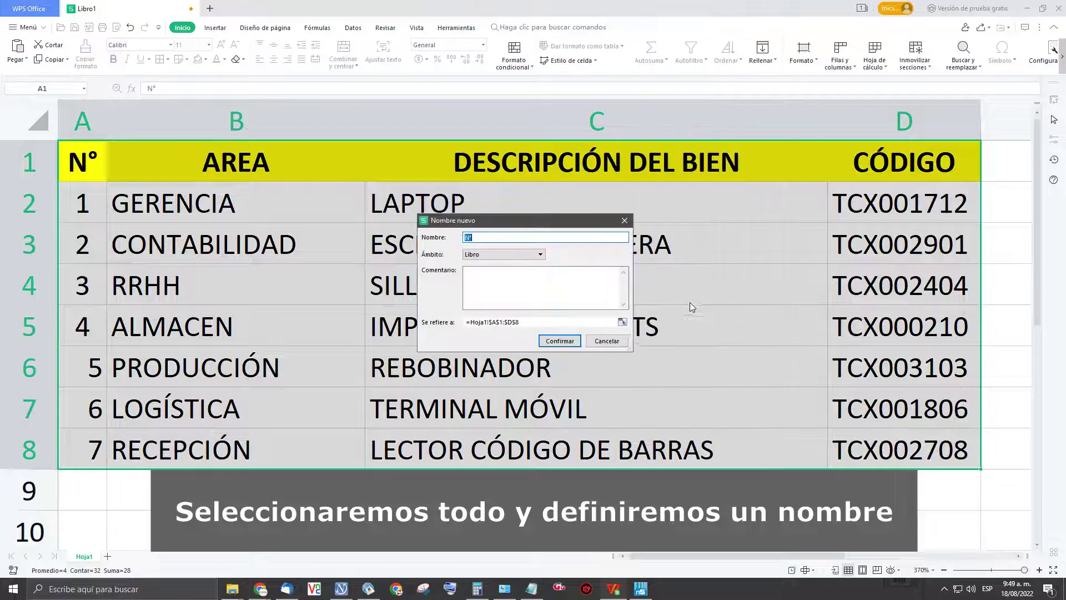
{"action": "type", "text": "IMPRESIO"}
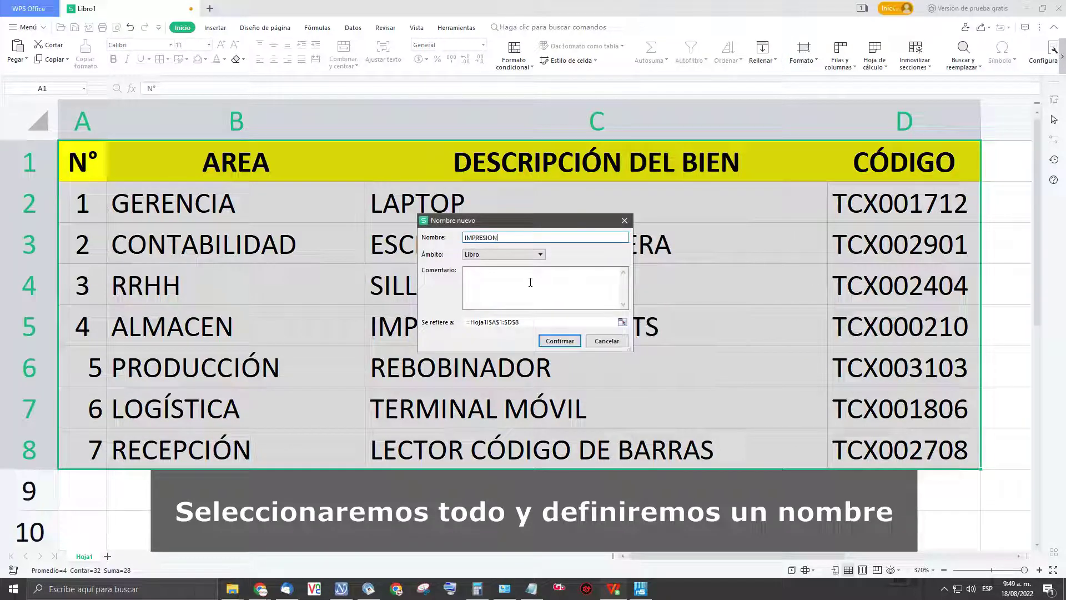
{"action": "left_click", "coordinate": [559, 340]}
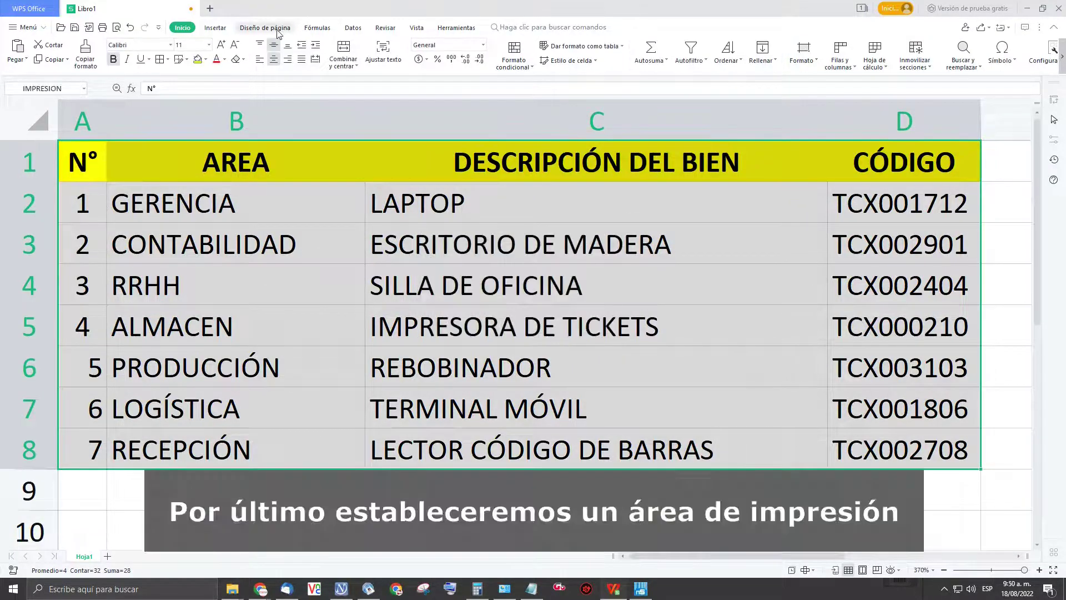
Set the selected table A1:D8 as the sheet's print area.
{"action": "left_click", "coordinate": [277, 28]}
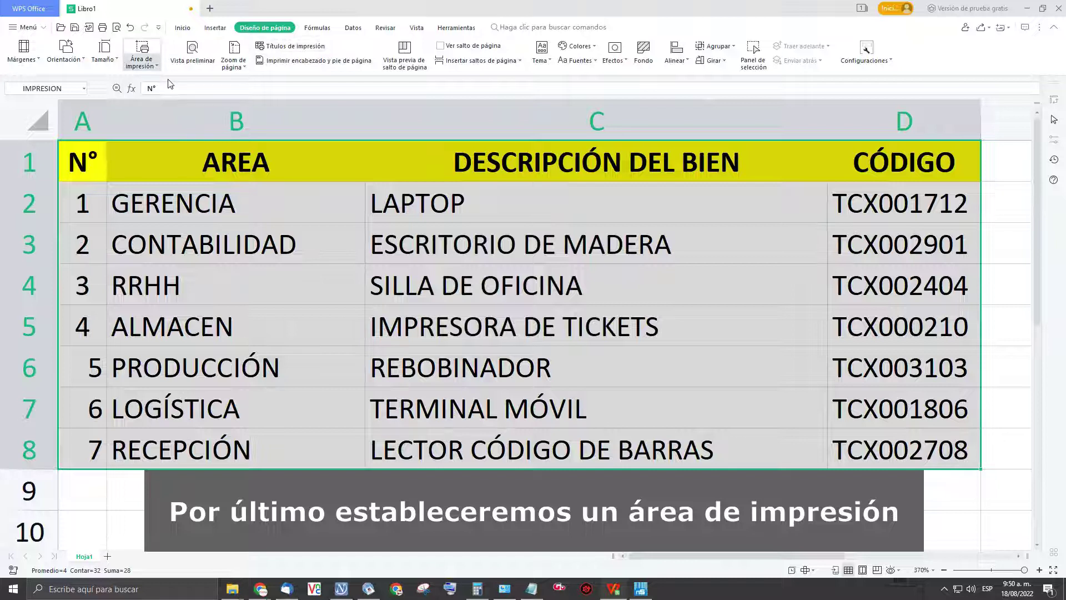
{"action": "left_click", "coordinate": [142, 50]}
Save the workbook as BASE DE DATOS in the BASE DE DATOS NS BARCODE folder, using the Microsoft Excel 97-2003 (*.xls) file type.
{"action": "left_click", "coordinate": [25, 27]}
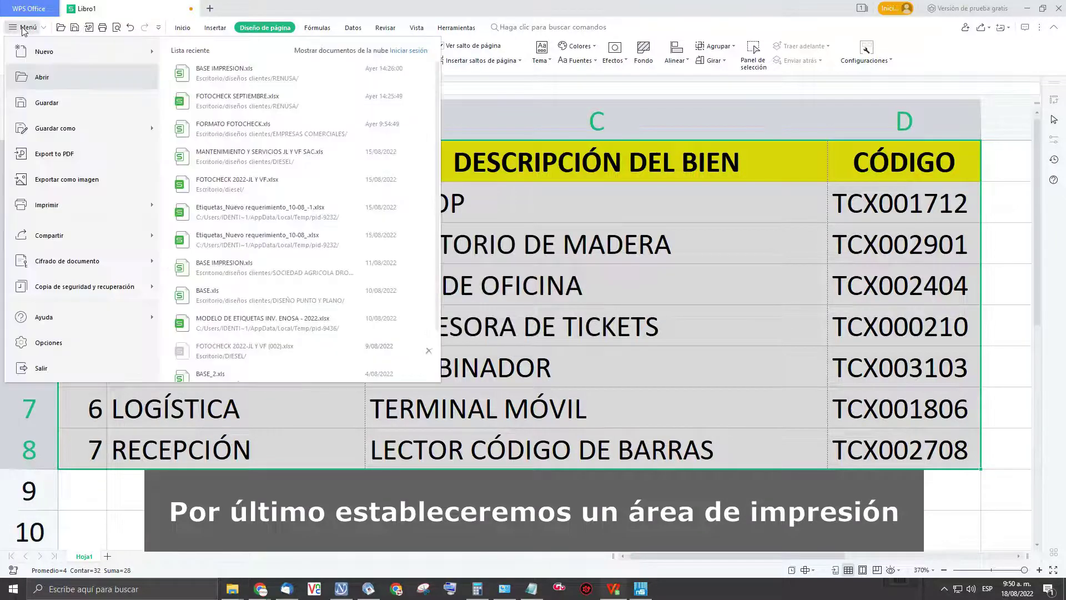
{"action": "left_click", "coordinate": [82, 128]}
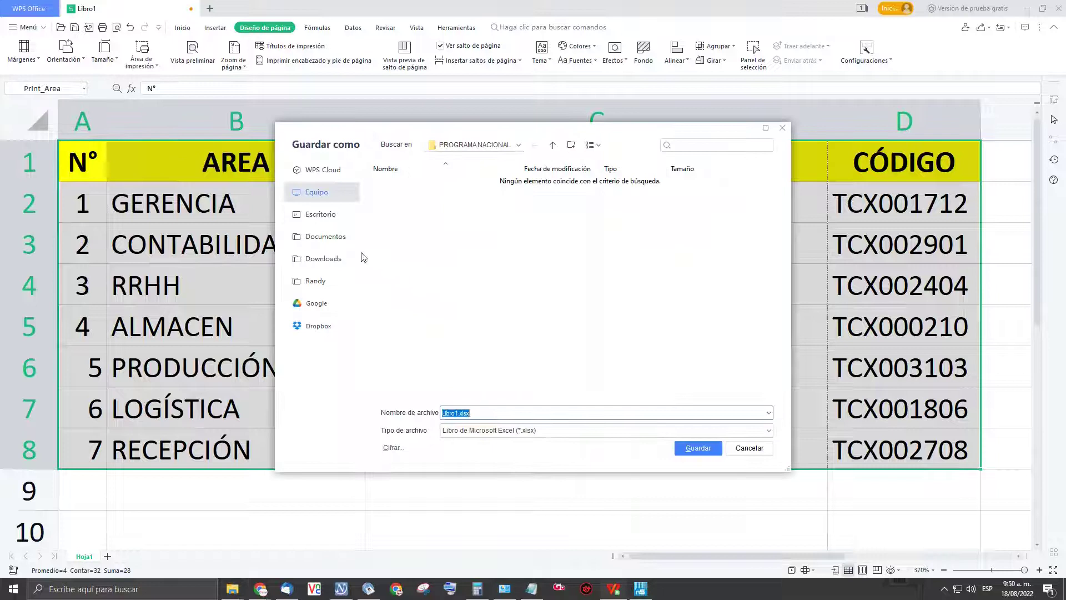
{"action": "double_click", "coordinate": [459, 188]}
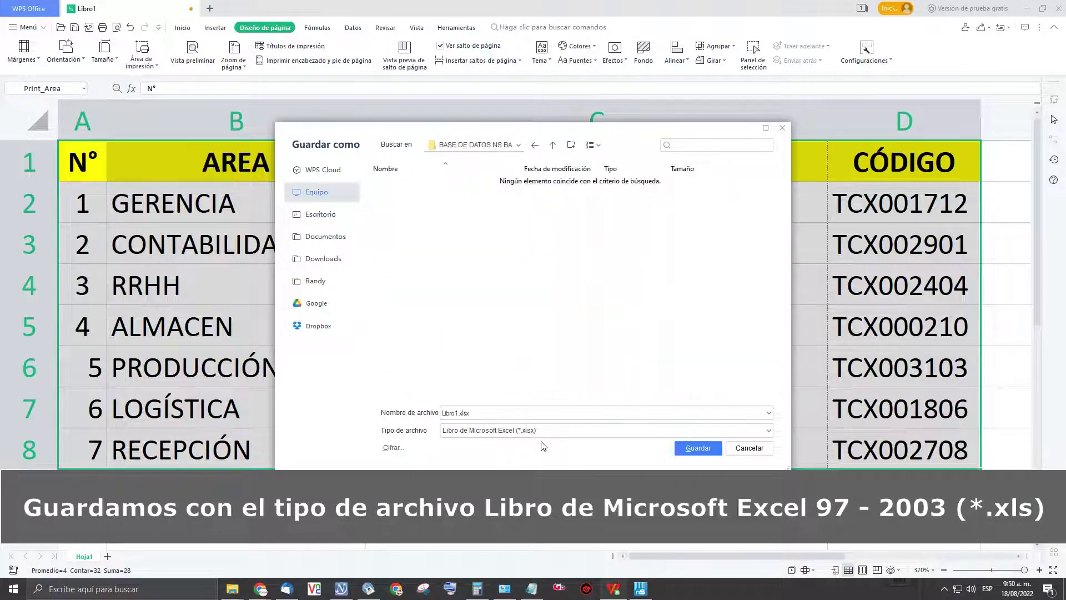
{"action": "left_click", "coordinate": [490, 412]}
{"action": "type", "text": "BASE "}
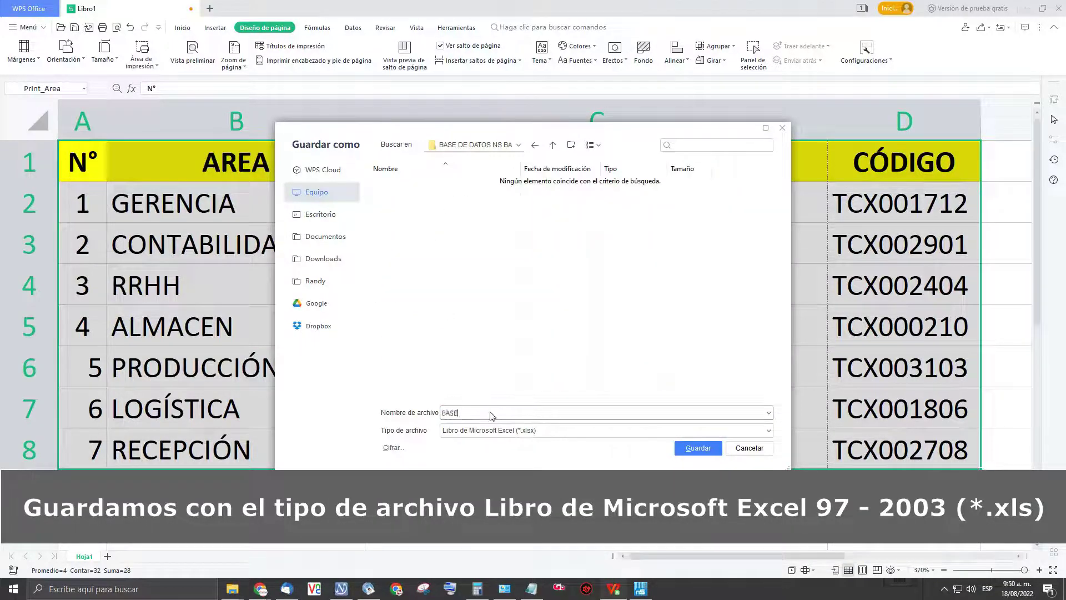
{"action": "type", "text": "DE DATOS"}
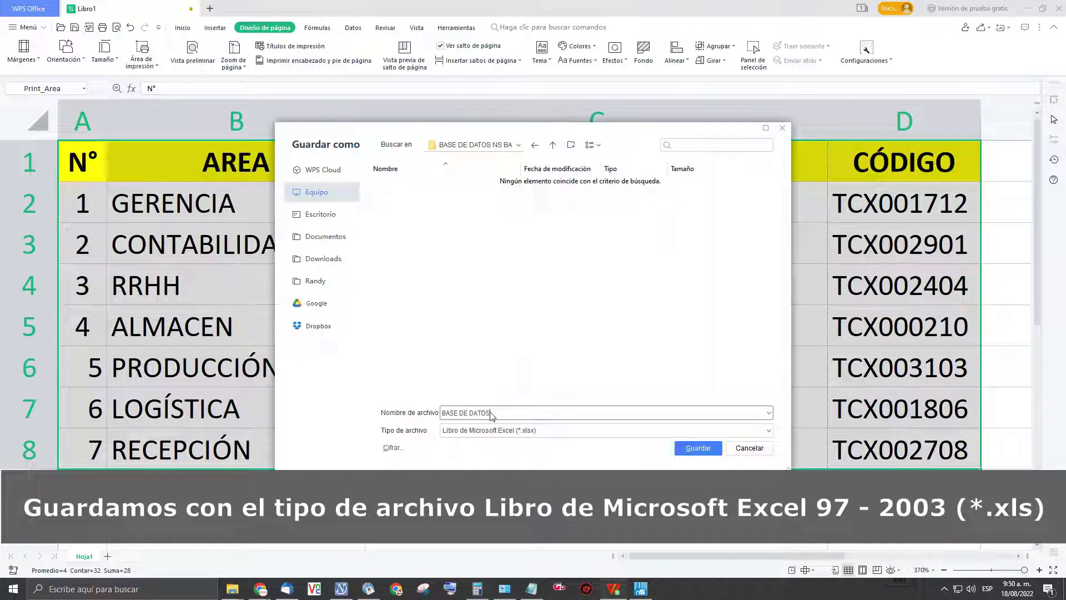
{"action": "left_click", "coordinate": [577, 430]}
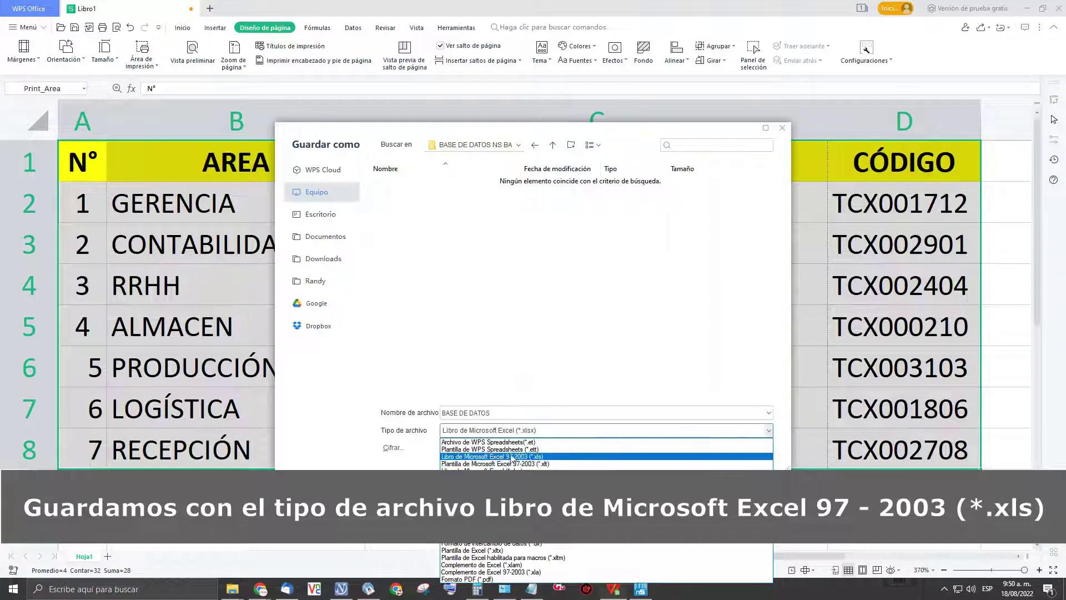
{"action": "left_click", "coordinate": [536, 456]}
{"action": "left_click", "coordinate": [698, 448]}
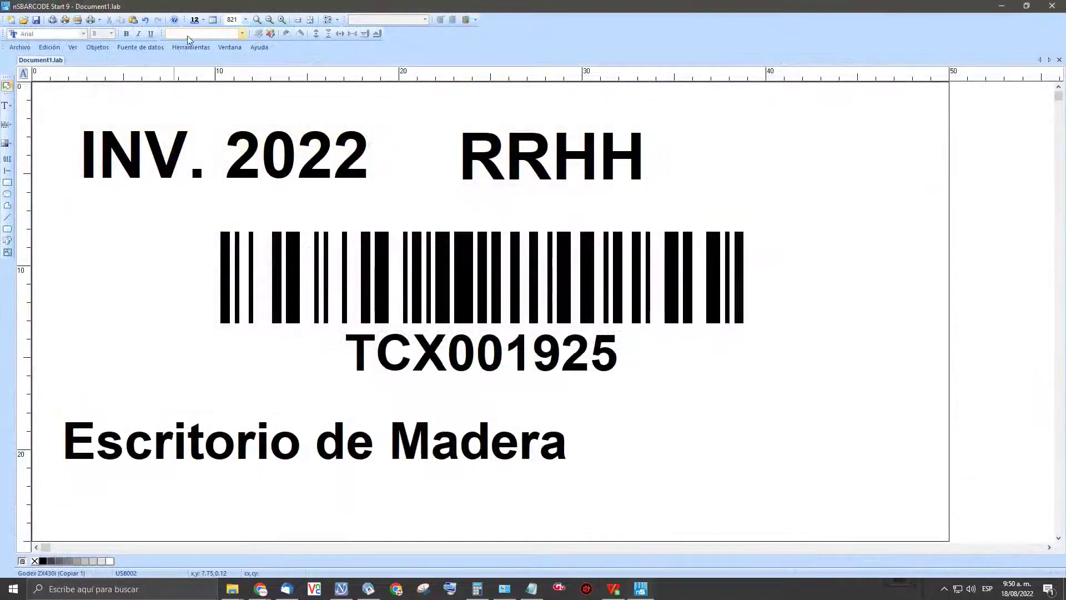
From the nsBARCODE label template, open Database Manager and show its database connections.
{"action": "left_click", "coordinate": [191, 47]}
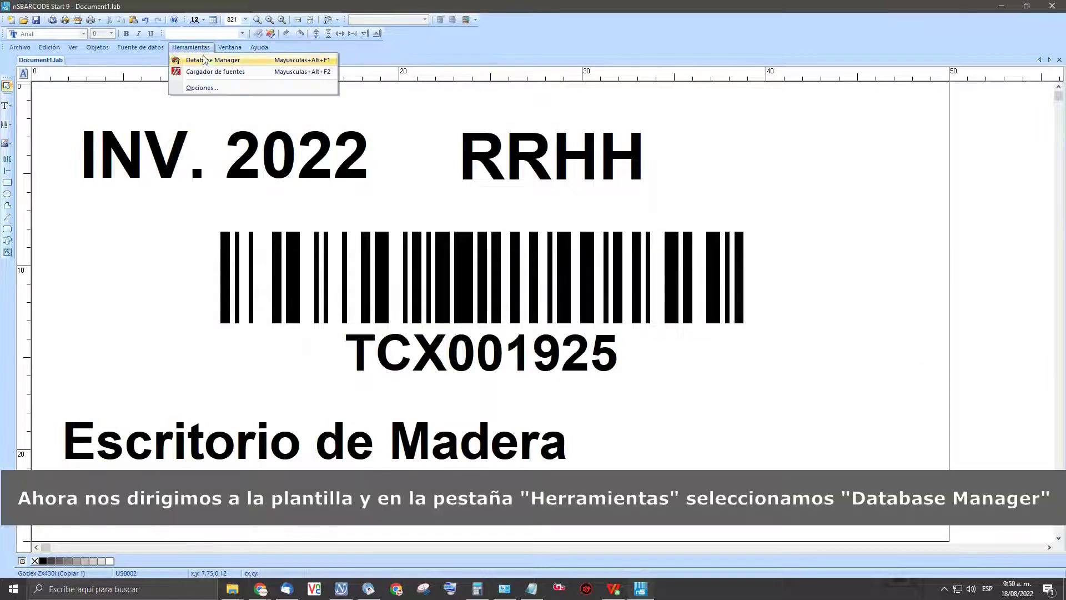
{"action": "left_click", "coordinate": [209, 62]}
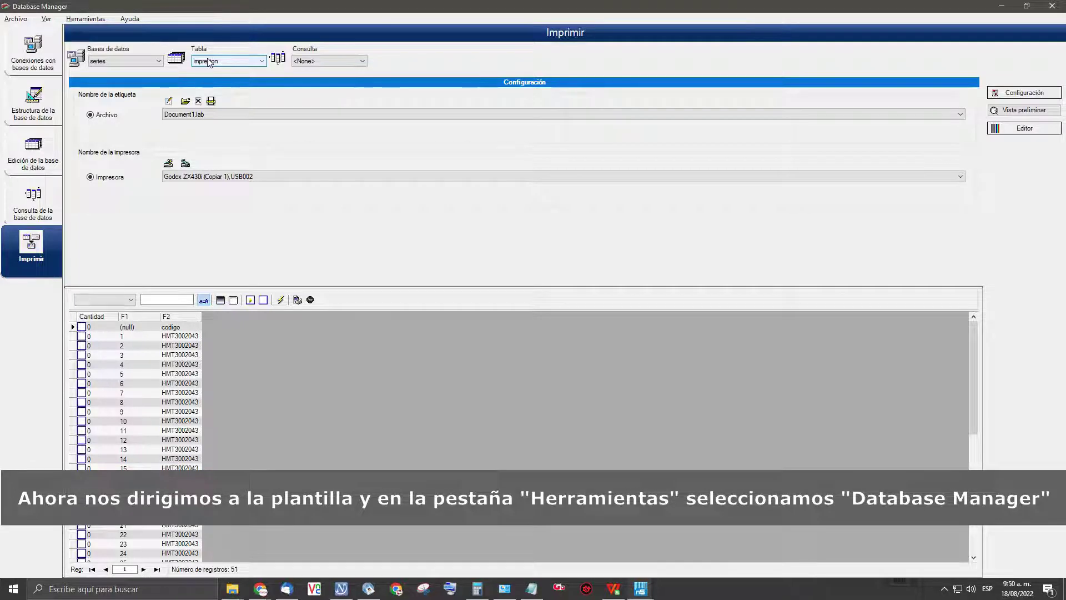
{"action": "left_click", "coordinate": [35, 64]}
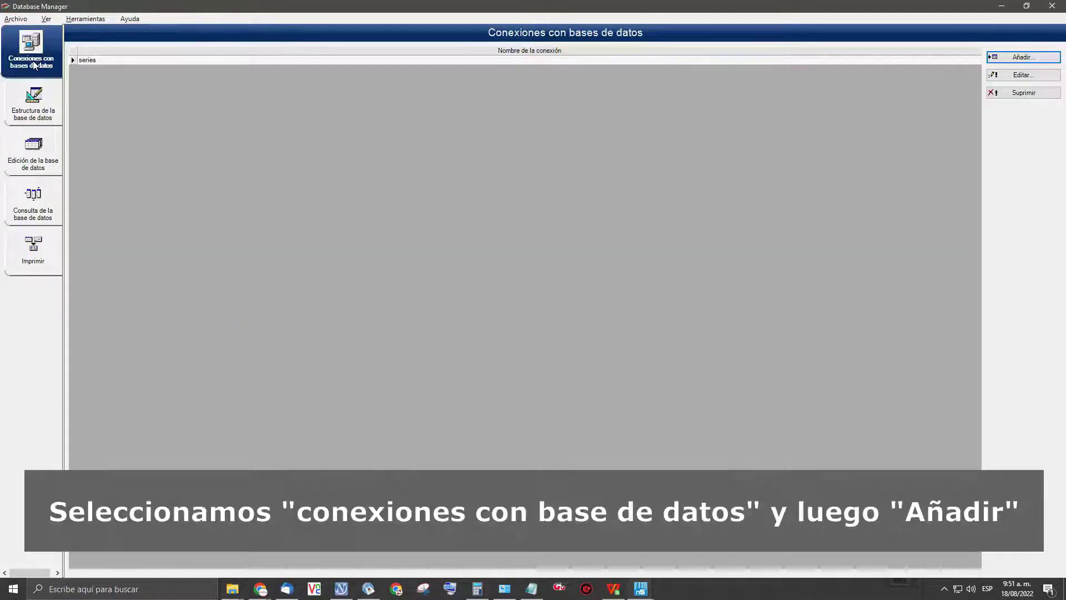
Start a new Excel database connection that uses BASE DE DATOS.xls from the BASE DE DATOS NS BARCODE folder.
{"action": "left_click", "coordinate": [1021, 57]}
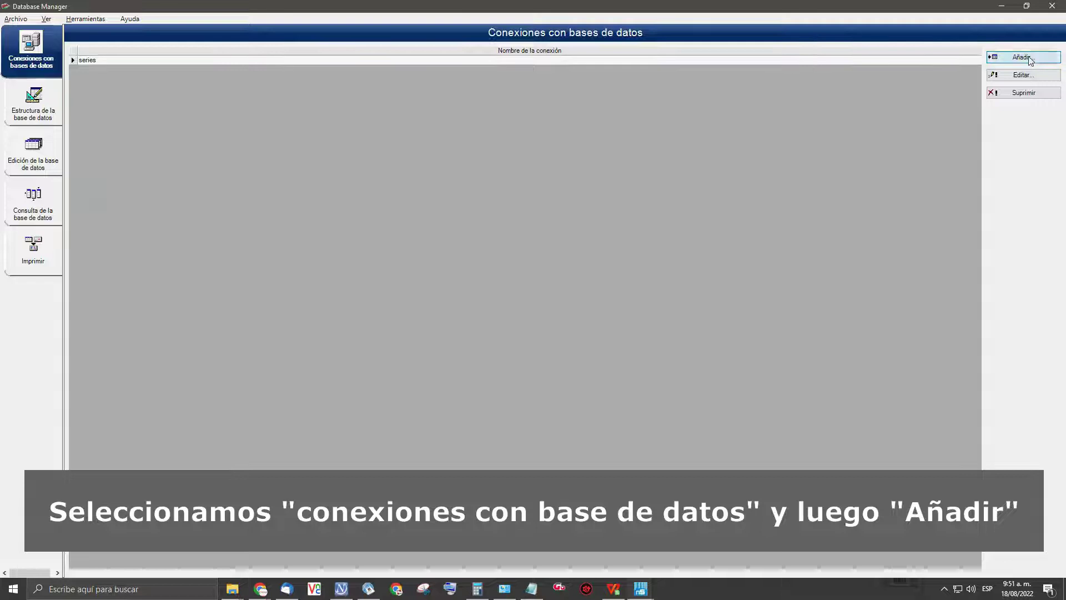
{"action": "left_click", "coordinate": [186, 132]}
{"action": "left_click", "coordinate": [208, 235]}
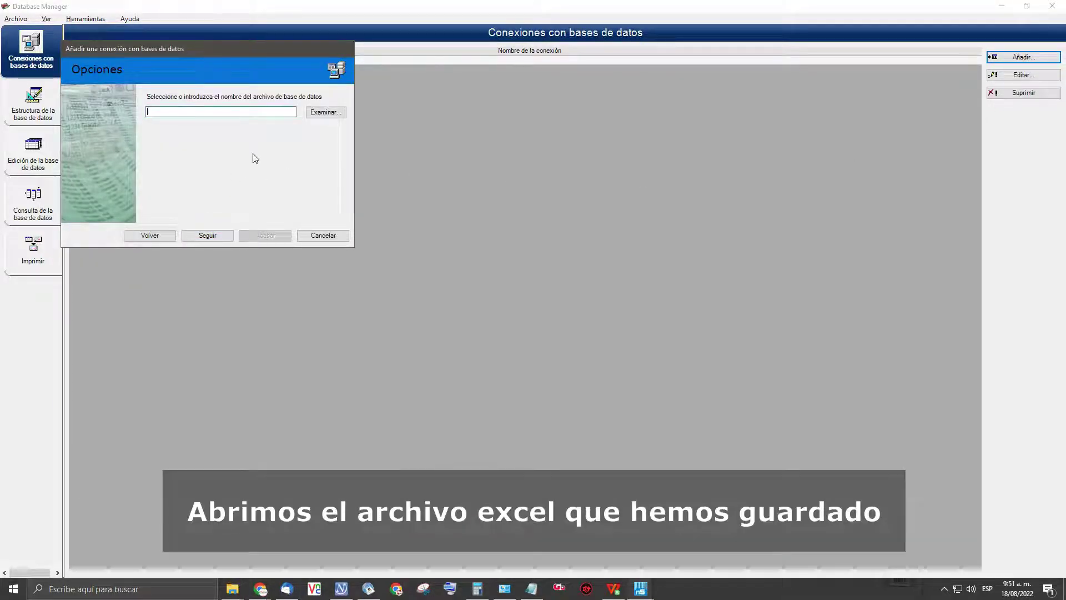
{"action": "left_click", "coordinate": [323, 118]}
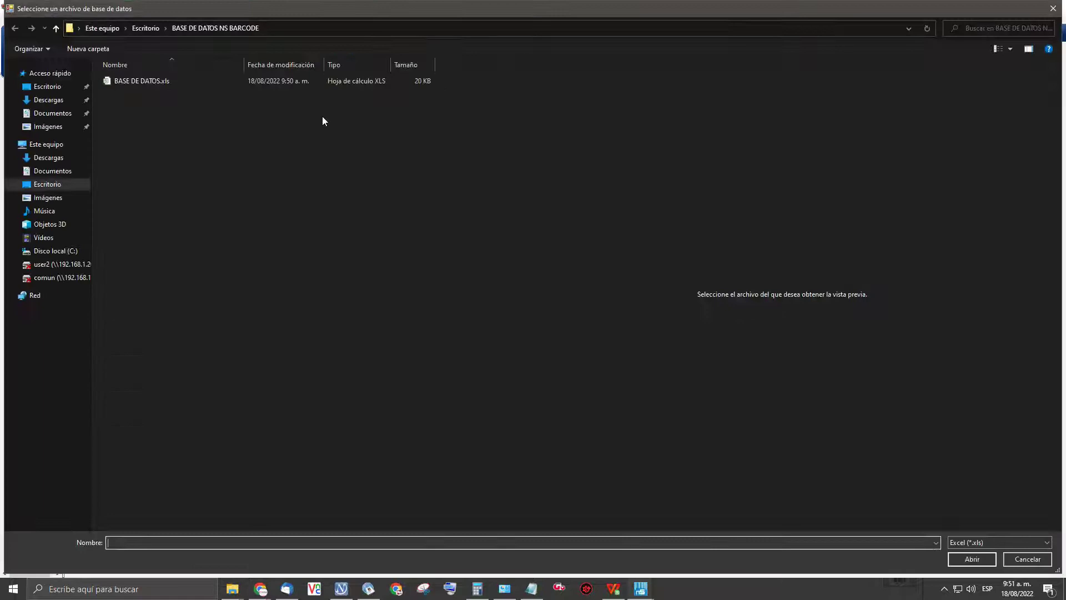
{"action": "left_click", "coordinate": [138, 81]}
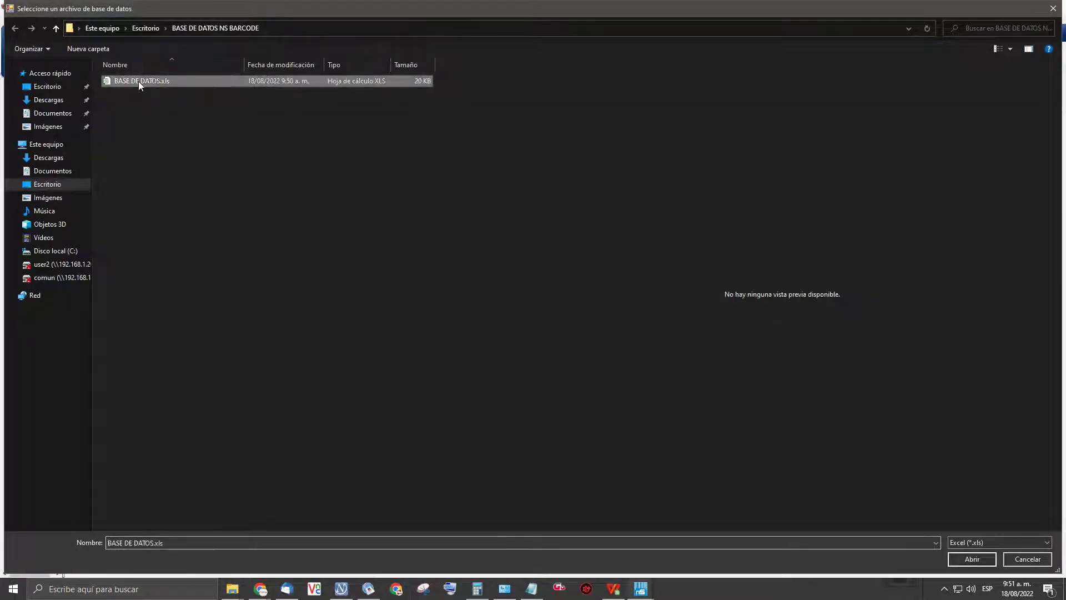
{"action": "left_click", "coordinate": [978, 560]}
{"action": "left_click", "coordinate": [198, 237]}
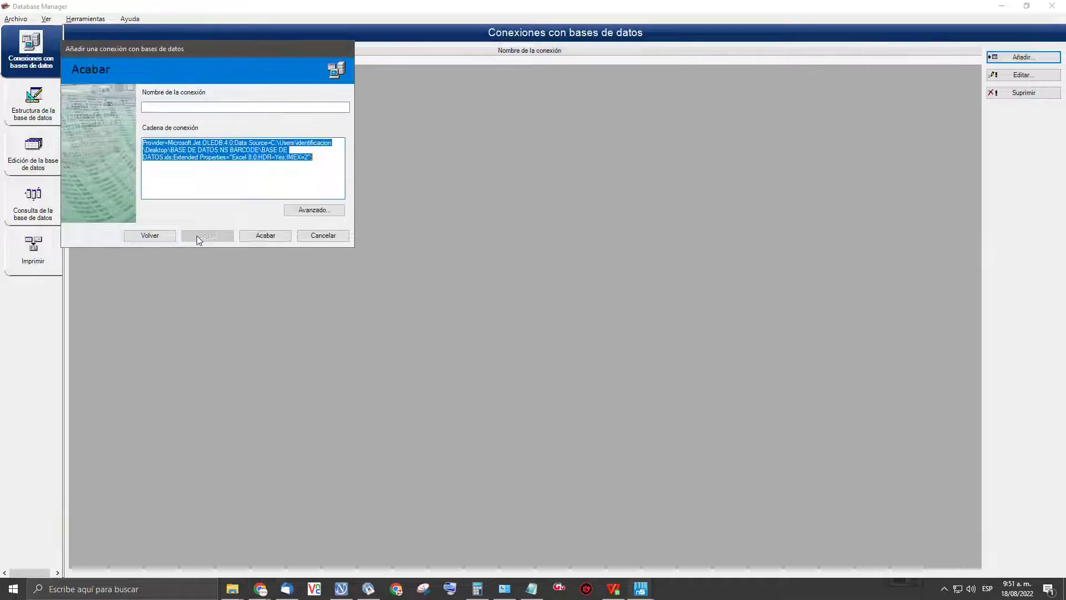
Name the connection BASE NS BARCODE and finish adding it.
{"action": "left_click", "coordinate": [194, 109]}
{"action": "type", "text": "BASE "}
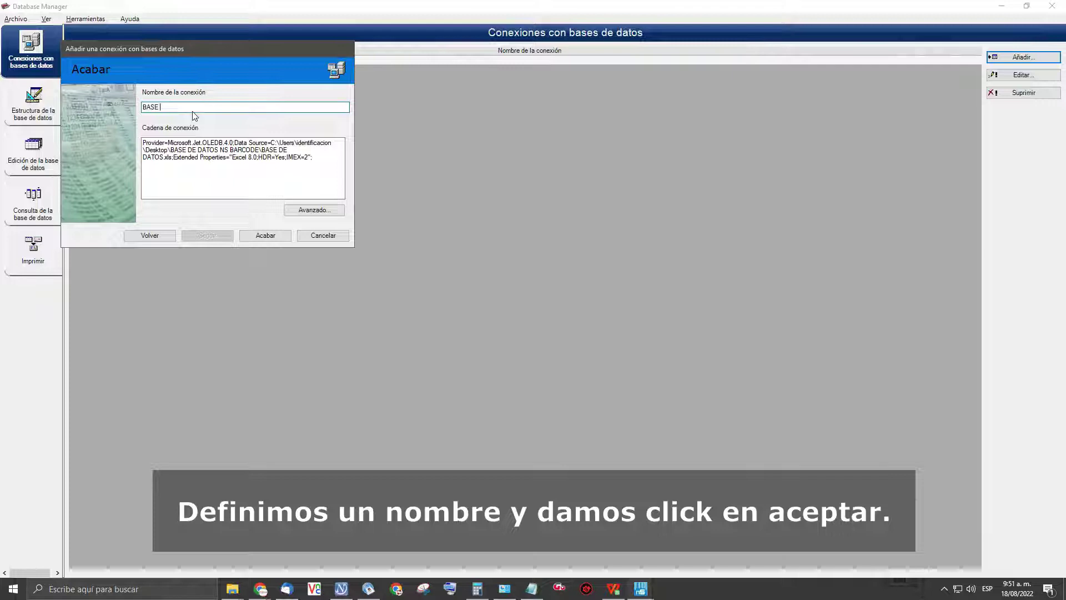
{"action": "type", "text": "NS BARCODE"}
{"action": "left_click", "coordinate": [261, 238]}
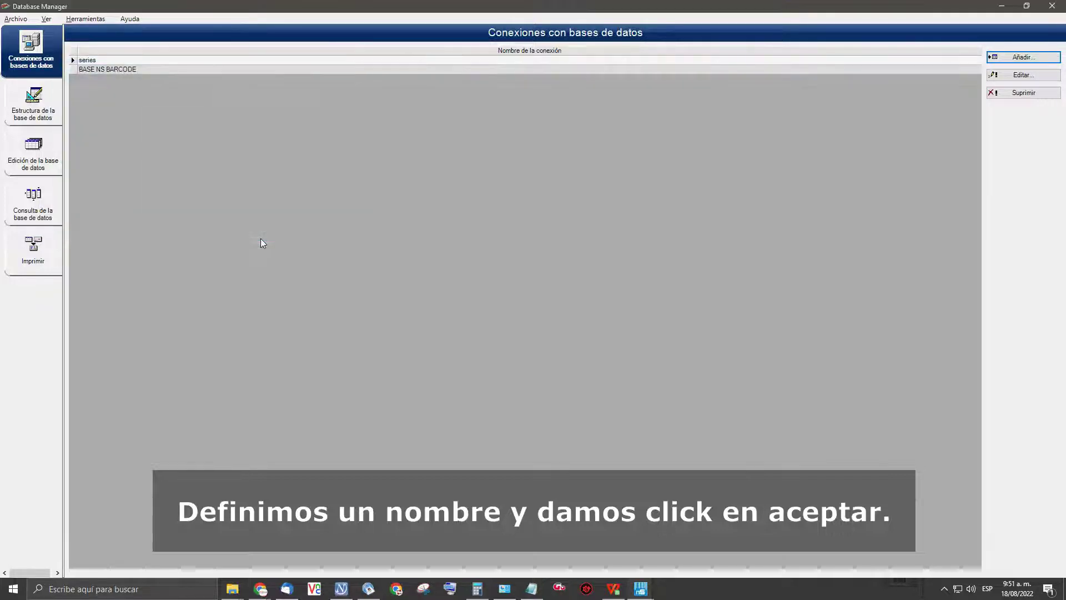
For printing from the BASE NS BARCODE connection, start the label creation wizard with the existing document Document1.lab.
{"action": "left_click", "coordinate": [92, 70]}
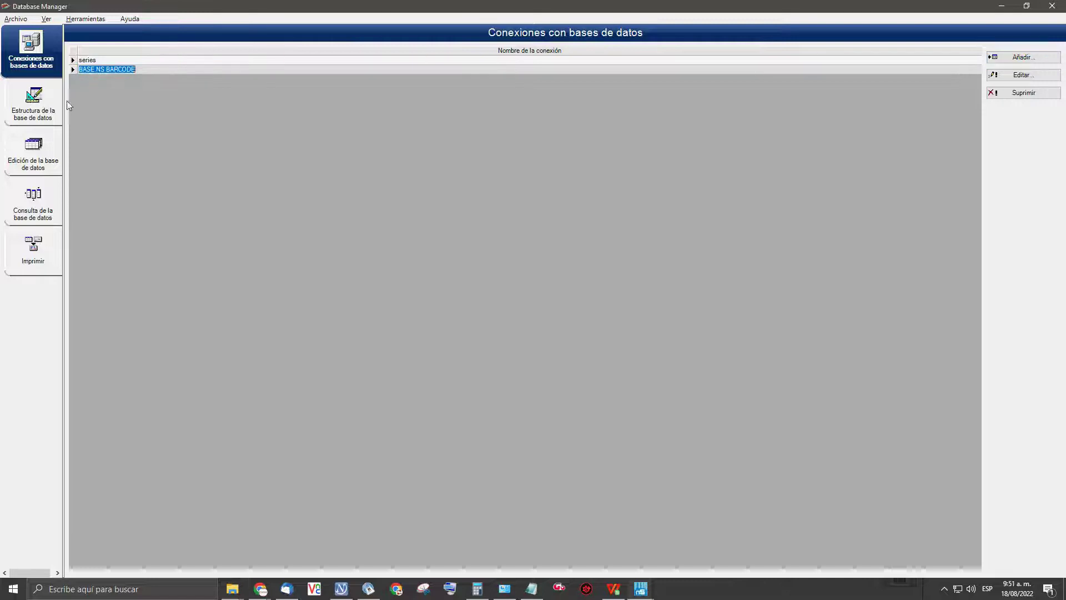
{"action": "left_click", "coordinate": [33, 258]}
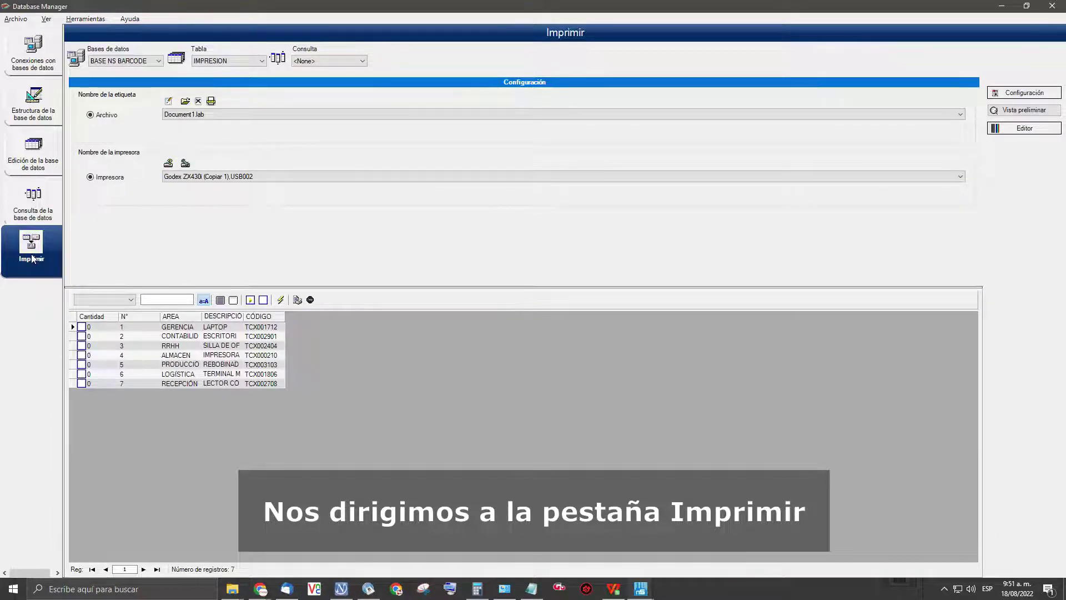
{"action": "left_click", "coordinate": [169, 101]}
{"action": "left_click", "coordinate": [222, 234]}
{"action": "left_click", "coordinate": [402, 254]}
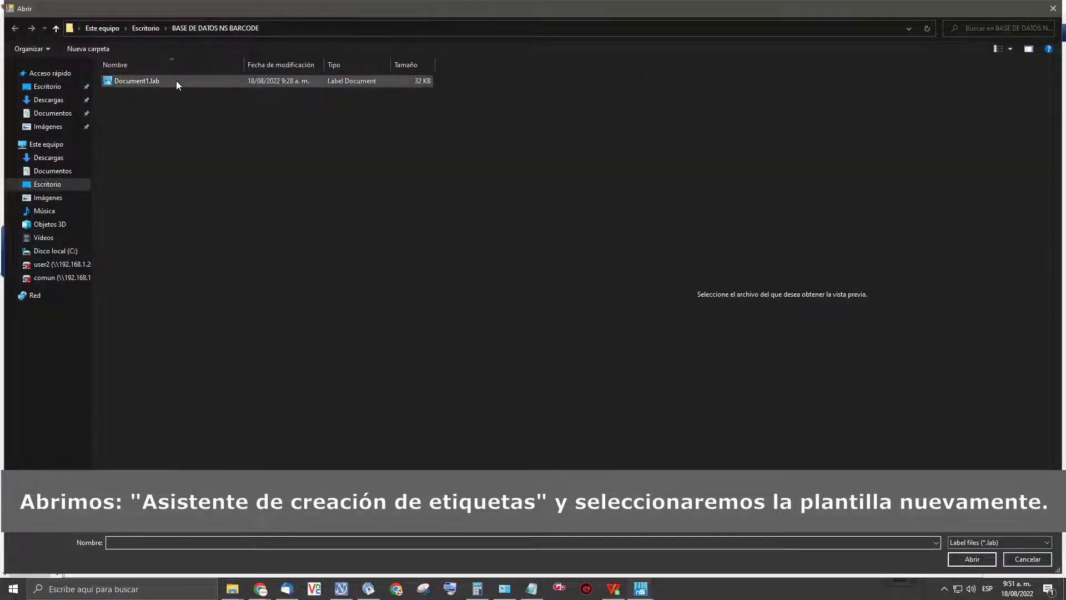
{"action": "double_click", "coordinate": [177, 82]}
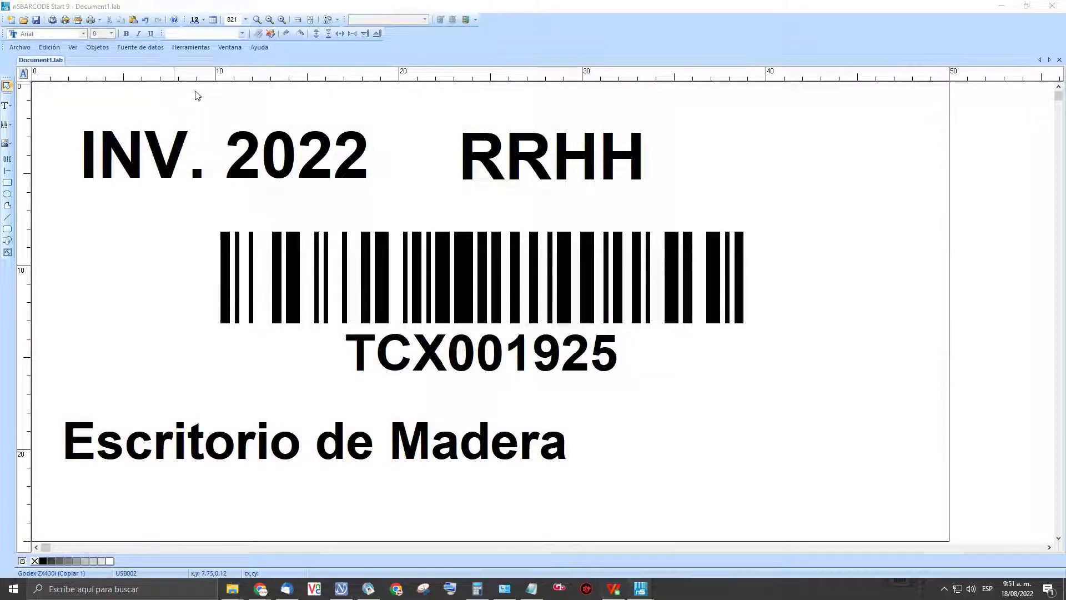
{"action": "mouse_move", "coordinate": [642, 594]}
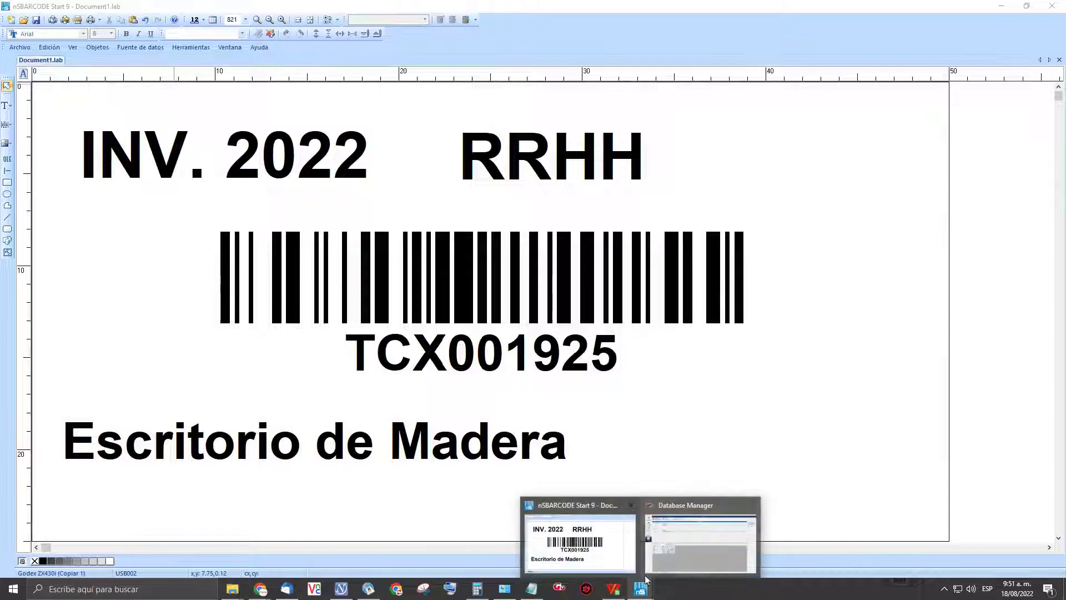
{"action": "left_click", "coordinate": [703, 533]}
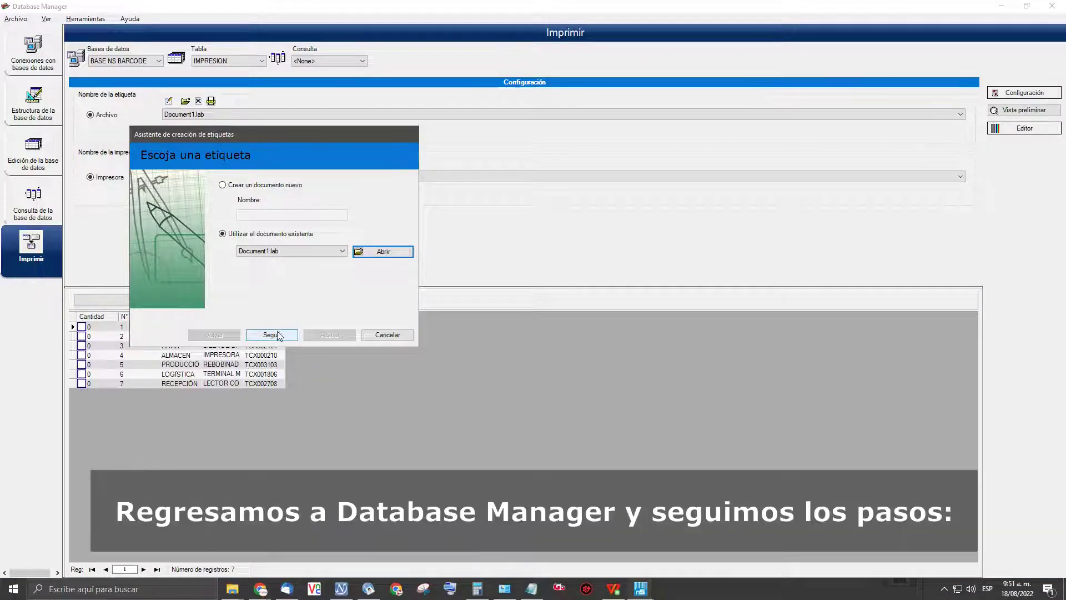
Create variable fields and text objects for N°, AREA, DESCRIPCIÓN DEL BIEN and CÓDIGO, and finish the label wizard.
{"action": "left_click", "coordinate": [277, 335]}
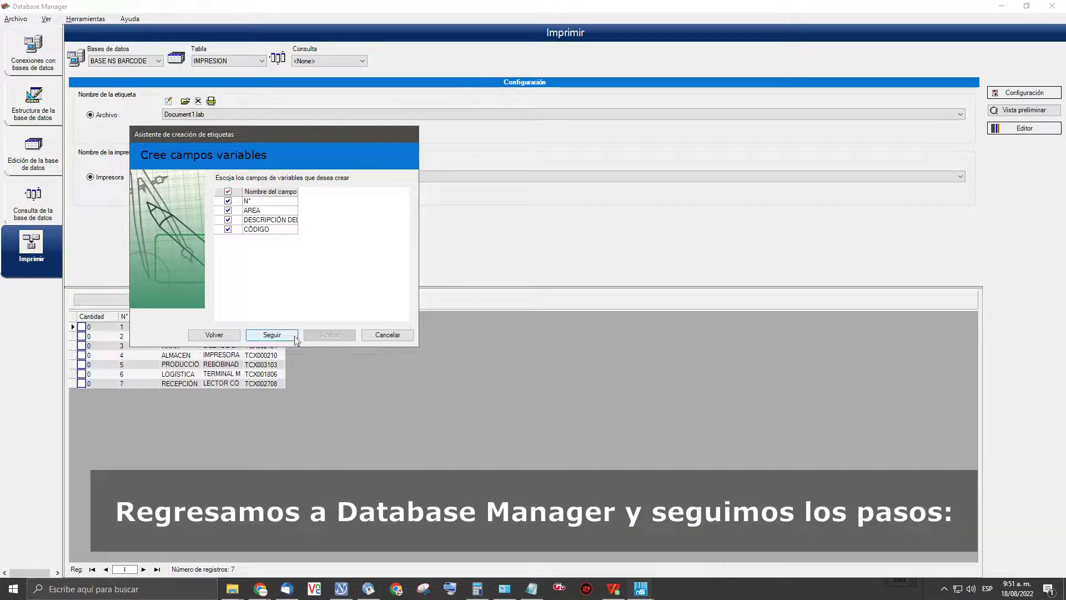
{"action": "left_click", "coordinate": [280, 334]}
{"action": "left_click", "coordinate": [228, 192]}
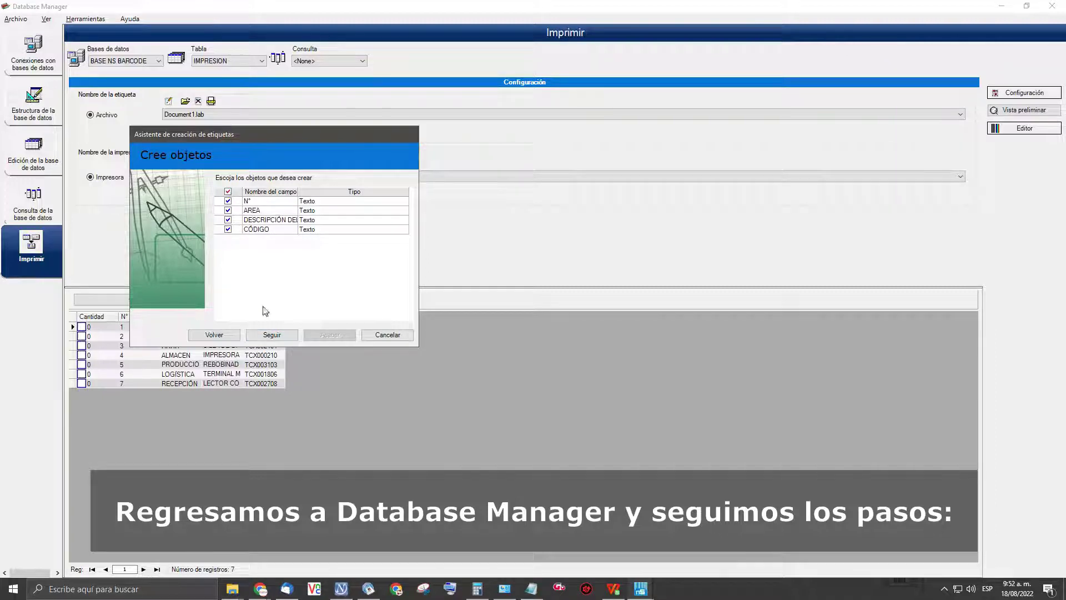
{"action": "left_click", "coordinate": [272, 335]}
{"action": "left_click", "coordinate": [330, 335]}
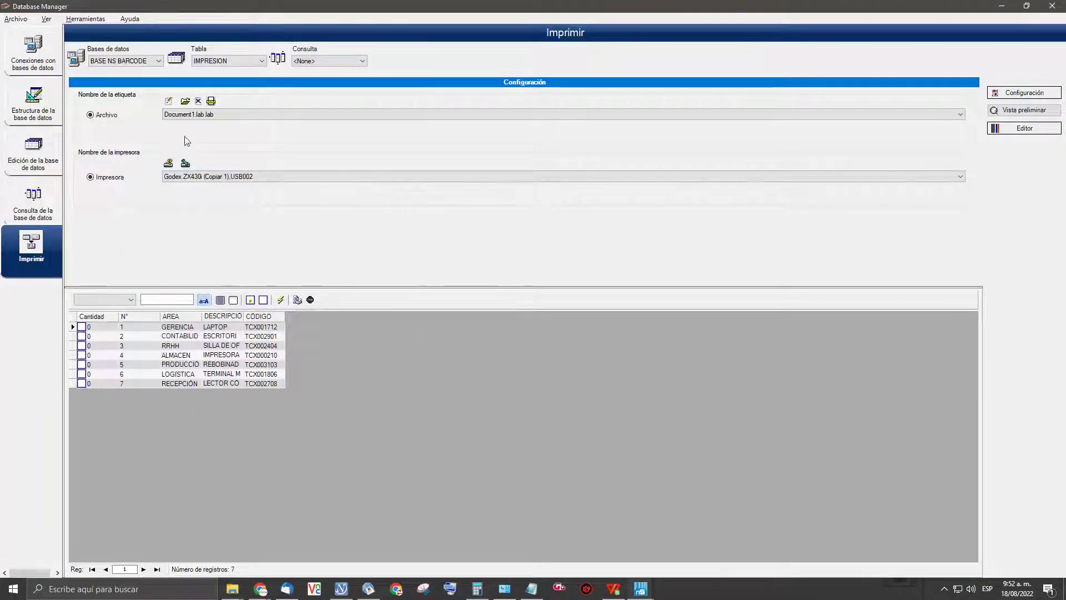
Open the label document Document1.lab.lab and delete the four generated text objects overlapping the design.
{"action": "left_click", "coordinate": [185, 102]}
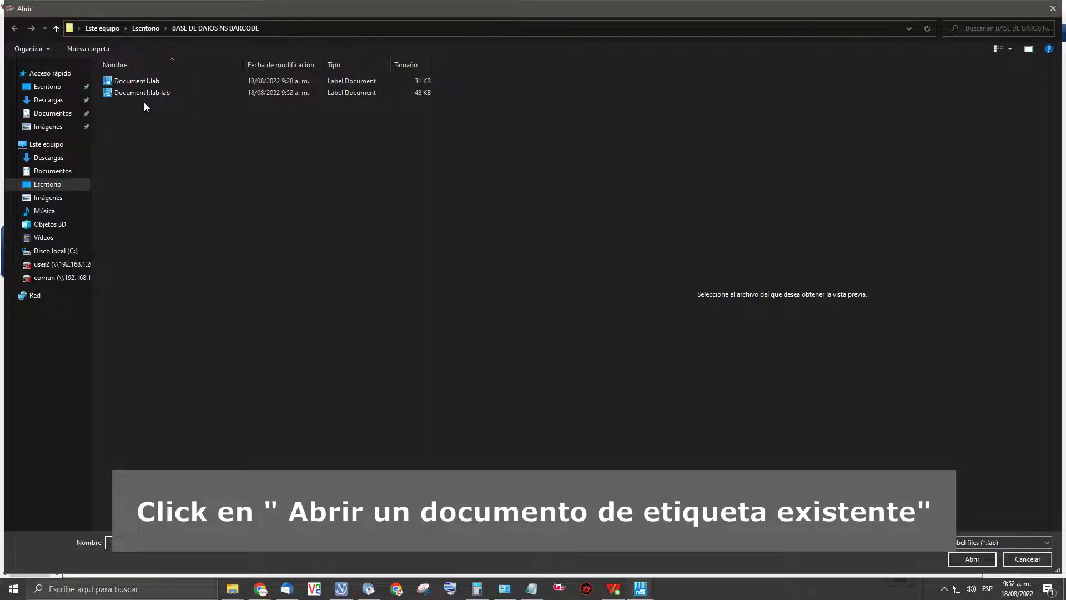
{"action": "double_click", "coordinate": [133, 92]}
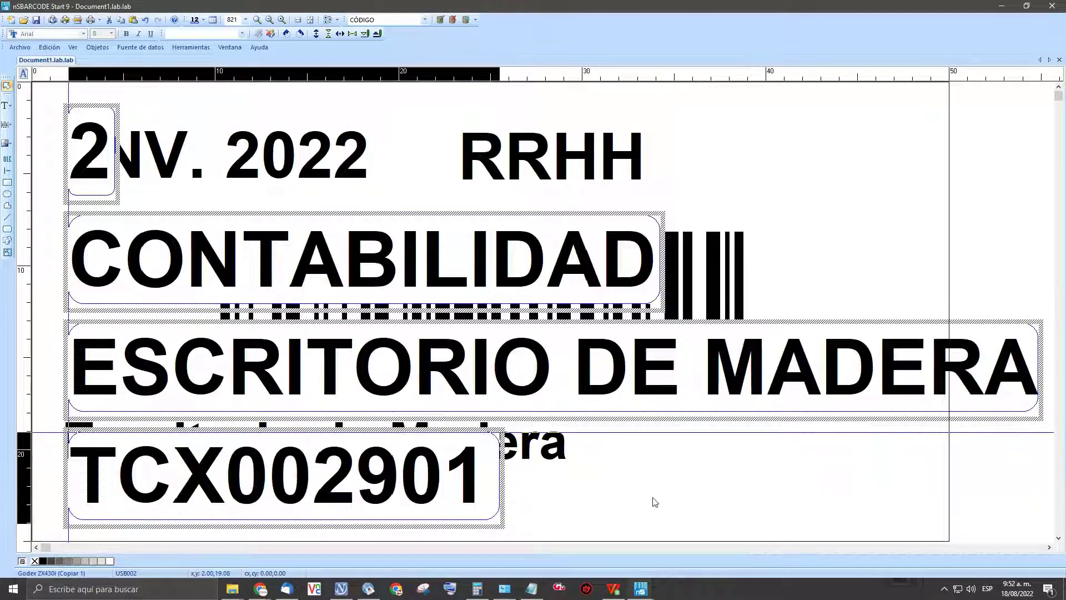
{"action": "key", "text": "Delete"}
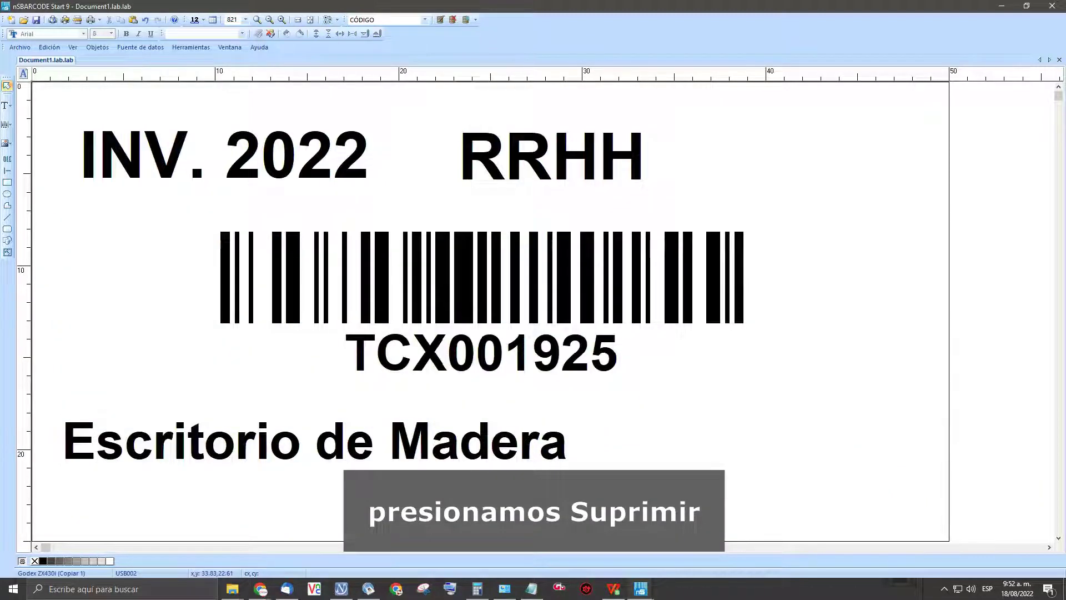
Link the RRHH text object to the AREA form variable as its data source.
{"action": "left_click", "coordinate": [649, 119]}
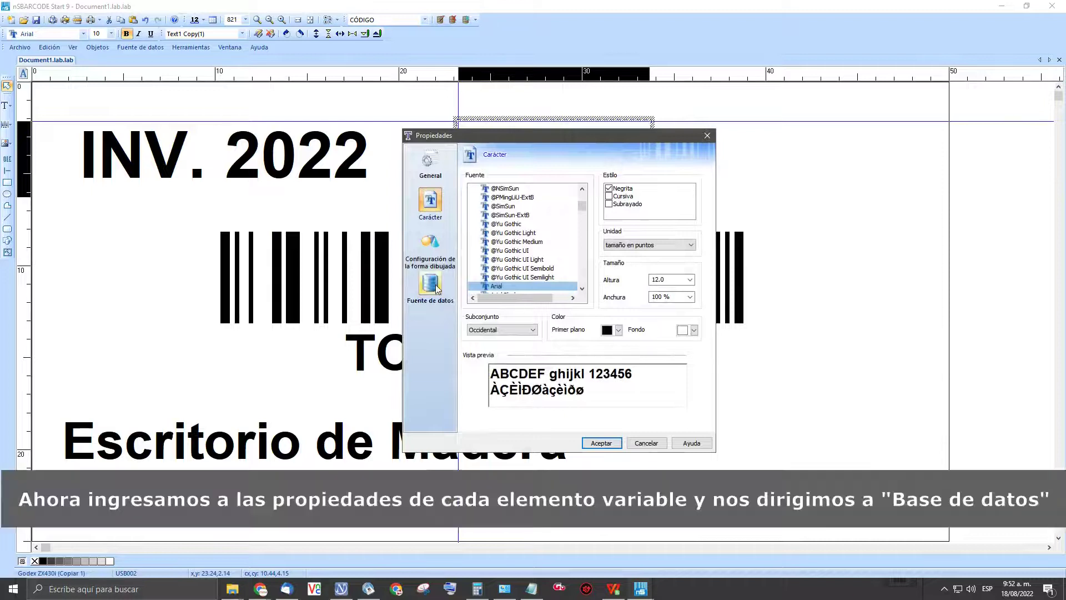
{"action": "left_click", "coordinate": [430, 284]}
{"action": "left_click", "coordinate": [475, 193]}
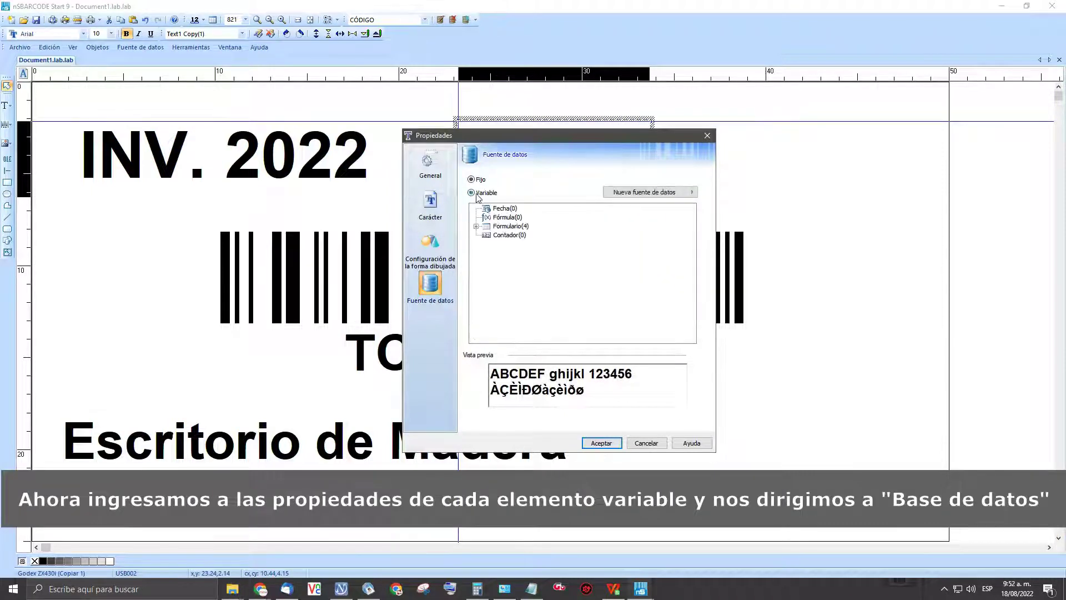
{"action": "double_click", "coordinate": [498, 227]}
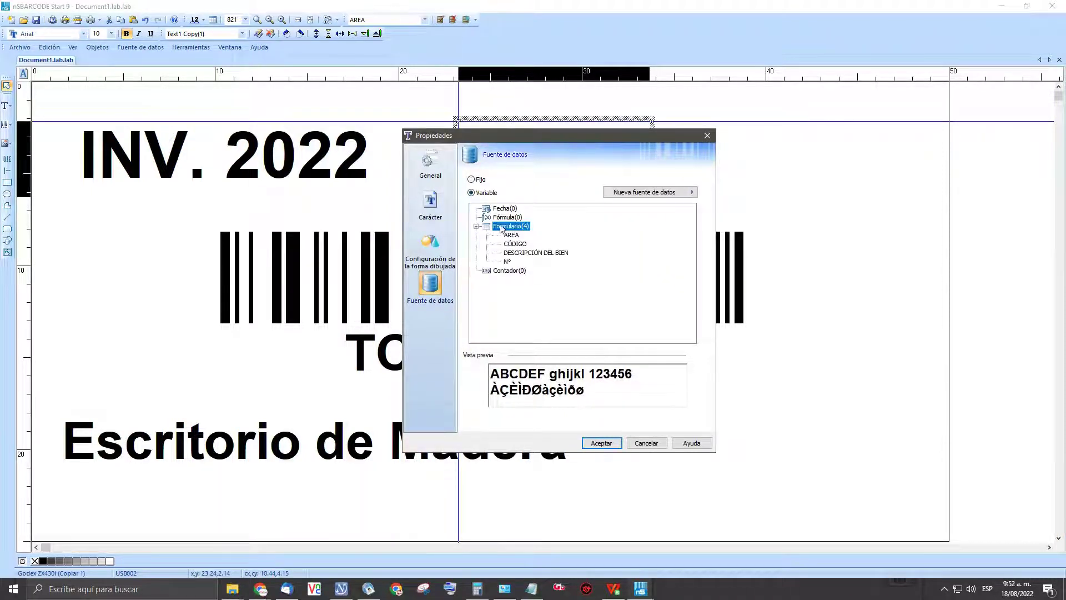
{"action": "left_click_drag", "start_coordinate": [559, 142], "coordinate": [565, 223]}
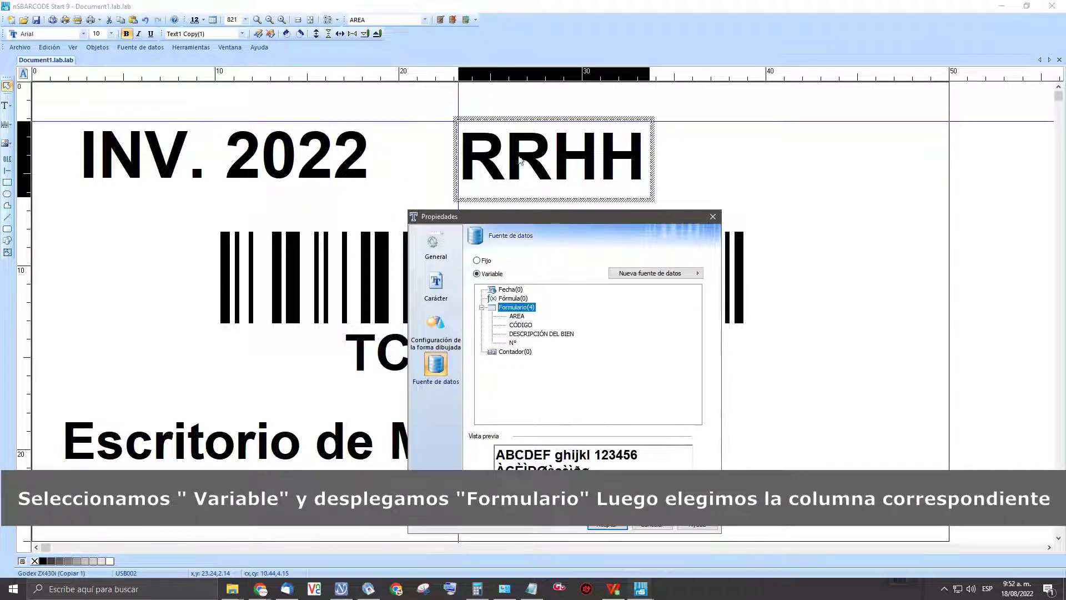
{"action": "left_click", "coordinate": [519, 316]}
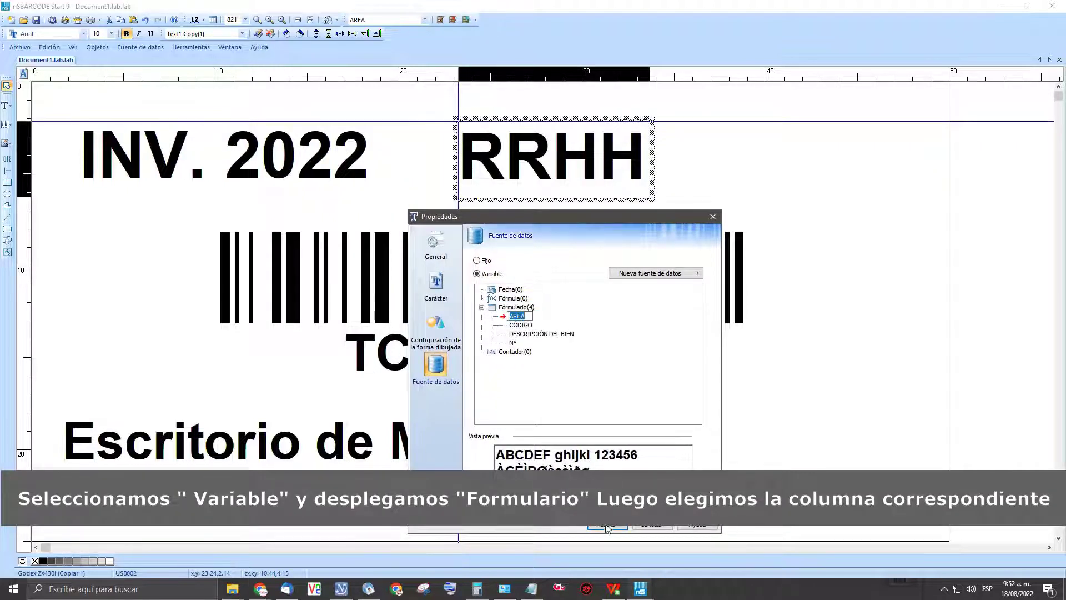
{"action": "left_click", "coordinate": [608, 526]}
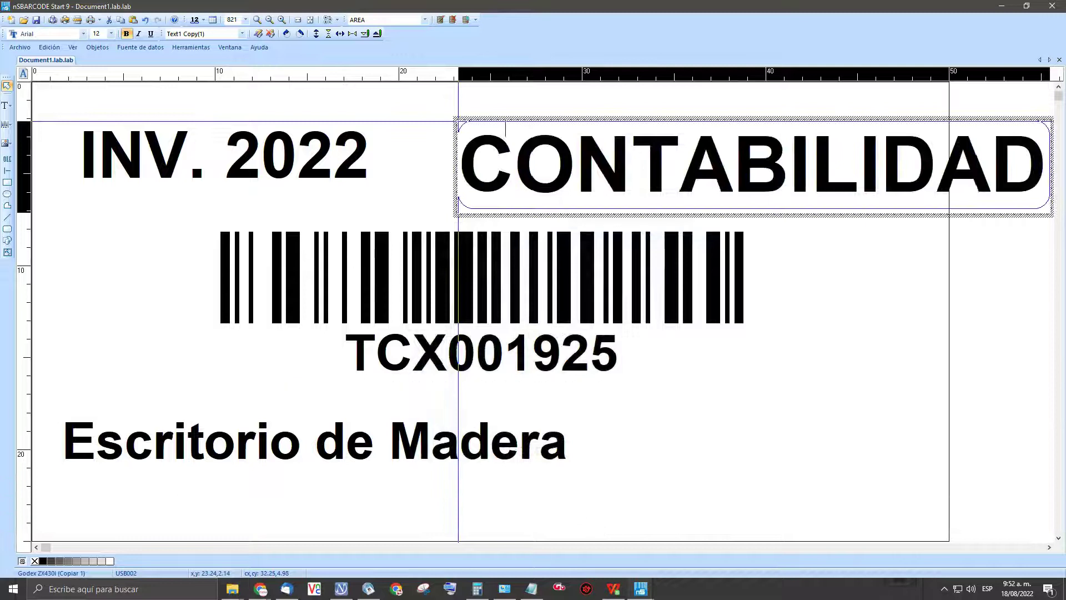
Set the font height of the area text object to 8 points.
{"action": "double_click", "coordinate": [514, 118]}
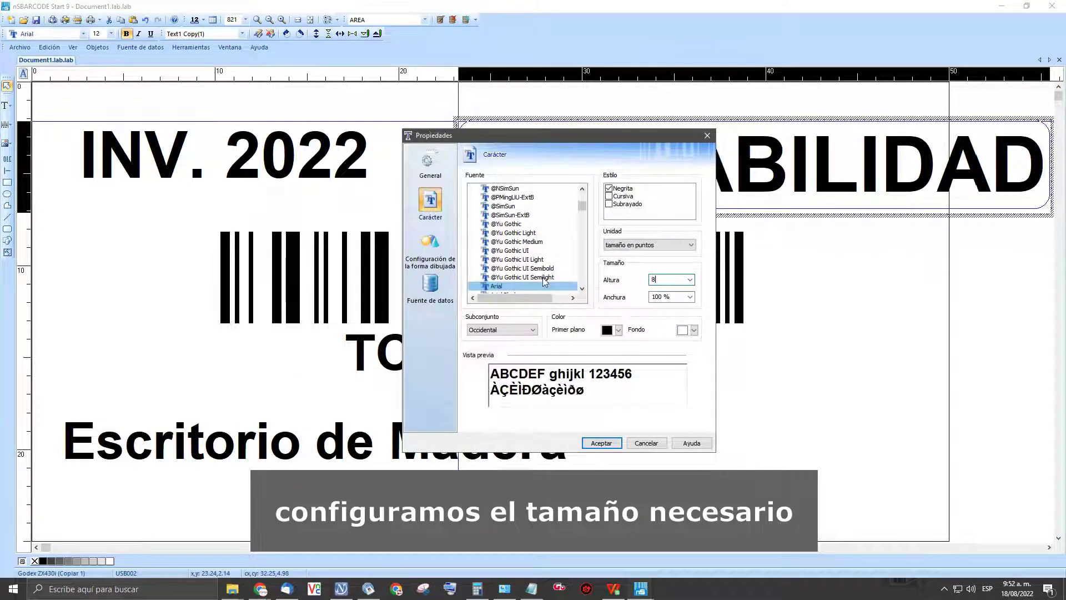
{"action": "type", "text": "8"}
{"action": "left_click", "coordinate": [601, 443]}
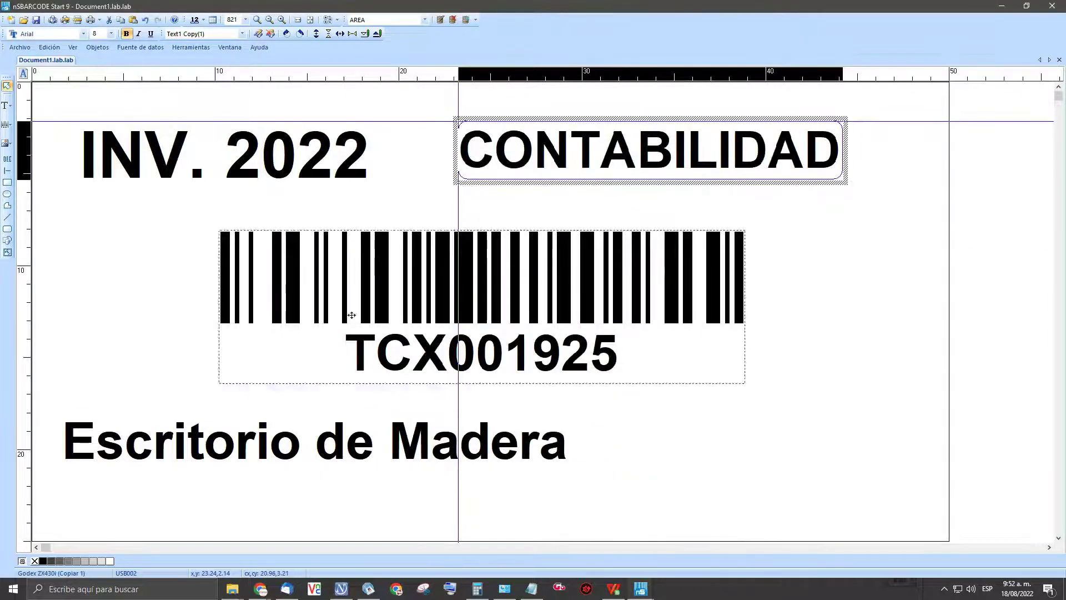
Link the barcode's value to the CÓDIGO form variable as its data source.
{"action": "double_click", "coordinate": [364, 335]}
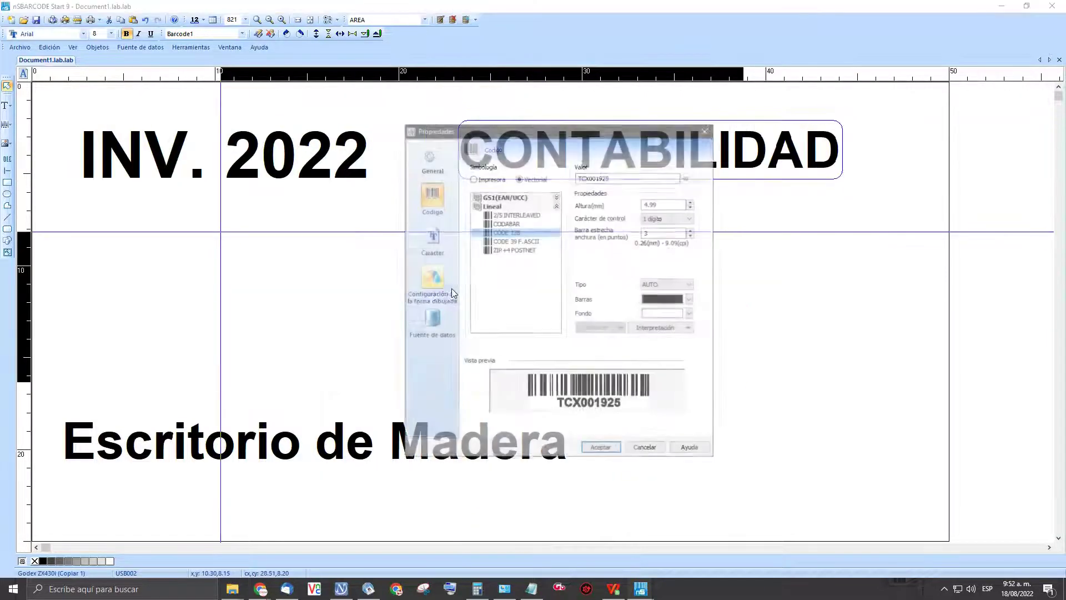
{"action": "left_click", "coordinate": [422, 323]}
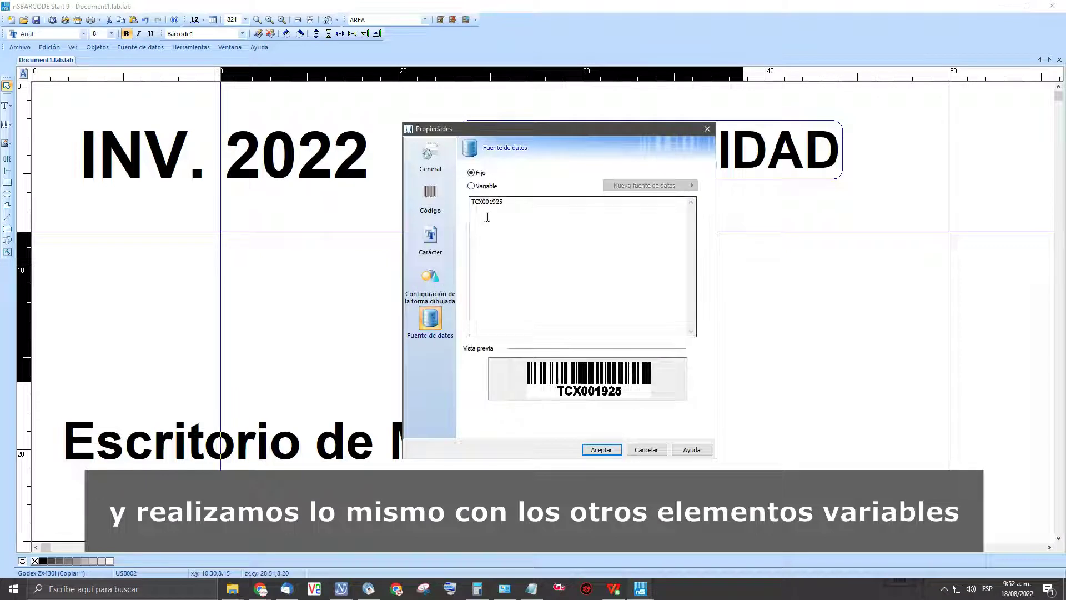
{"action": "left_click", "coordinate": [488, 186]}
{"action": "double_click", "coordinate": [508, 220]}
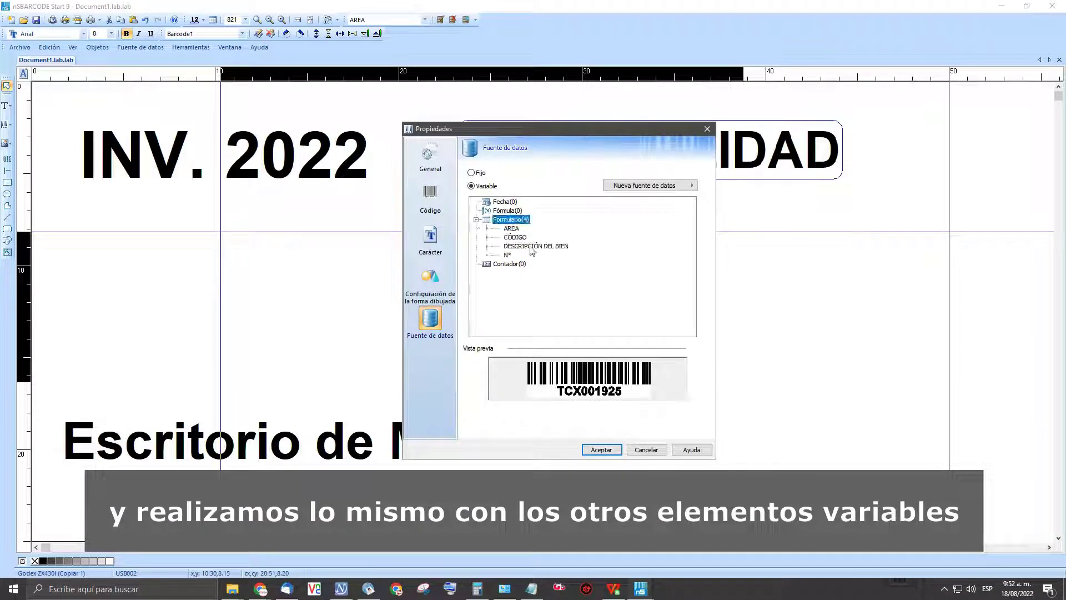
{"action": "left_click", "coordinate": [524, 239]}
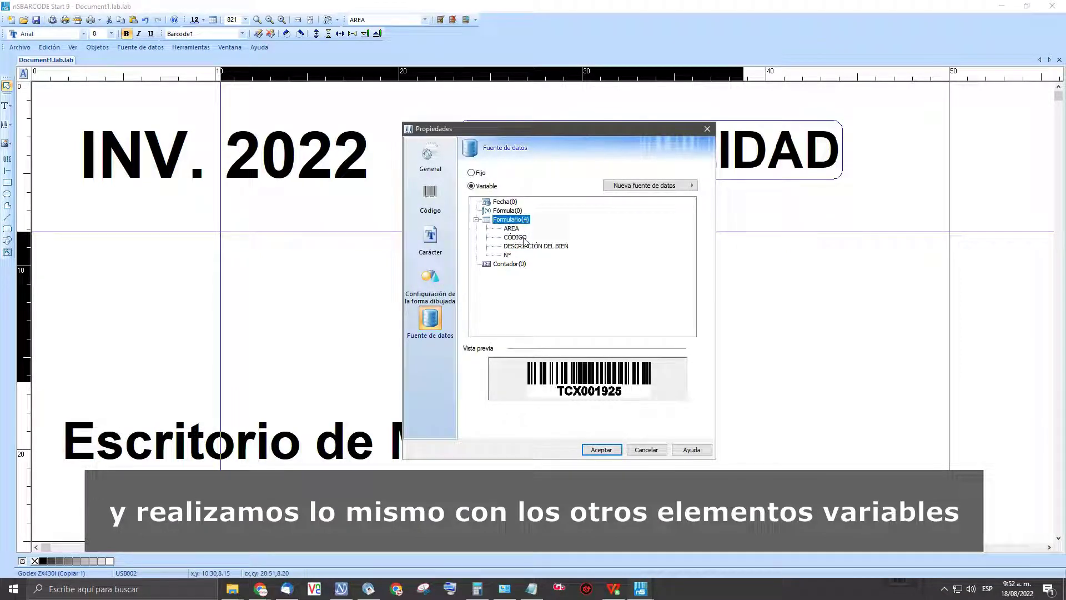
{"action": "left_click", "coordinate": [608, 450]}
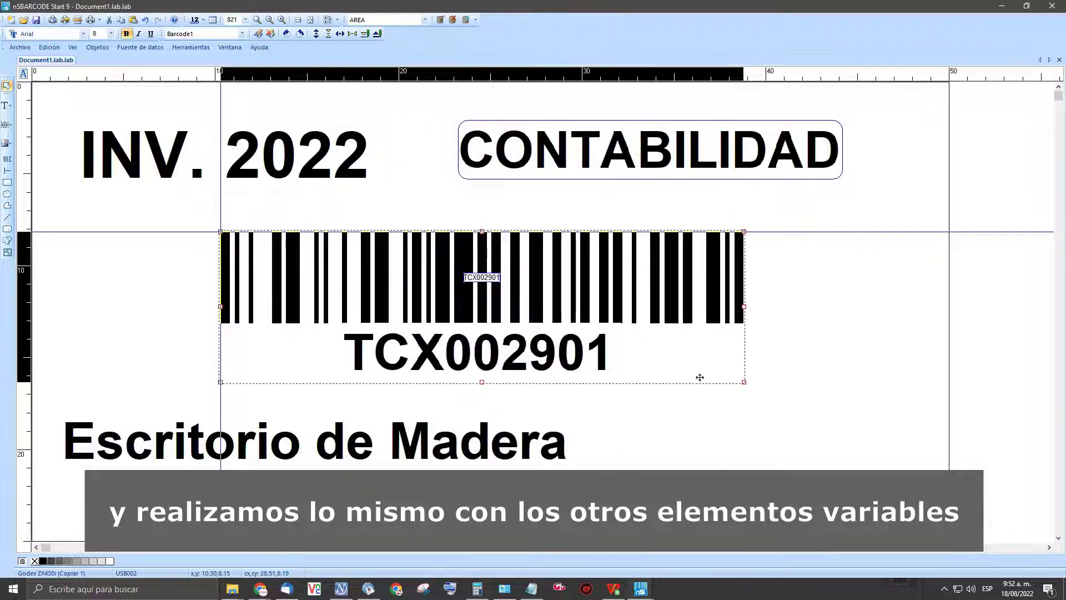
Change the Escritorio de Madera text's data source to the DESCRIPCIÓN DEL BIEN form variable.
{"action": "double_click", "coordinate": [253, 409]}
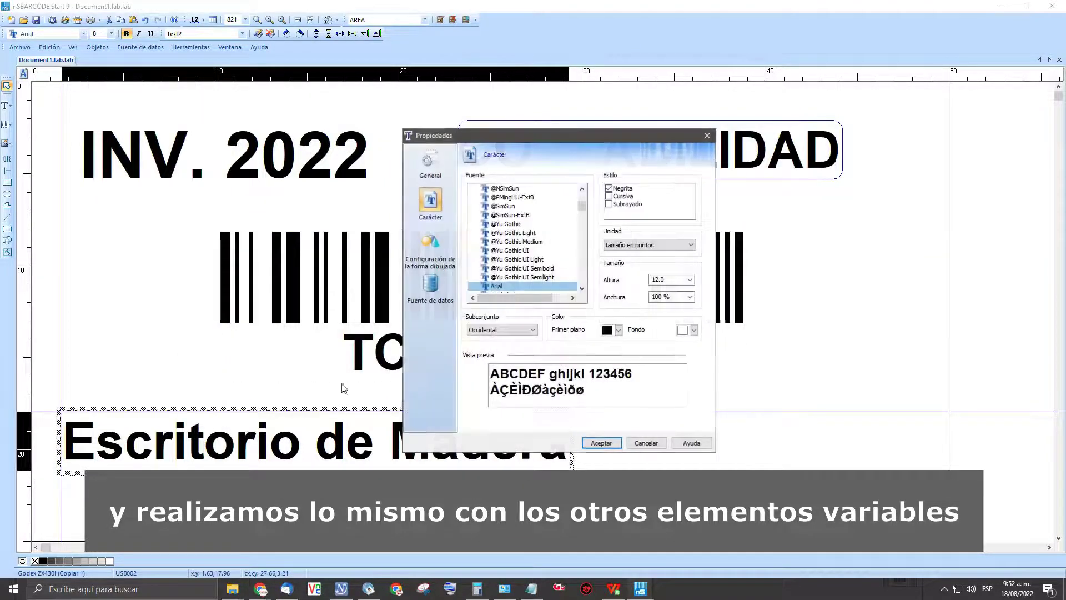
{"action": "left_click", "coordinate": [431, 284]}
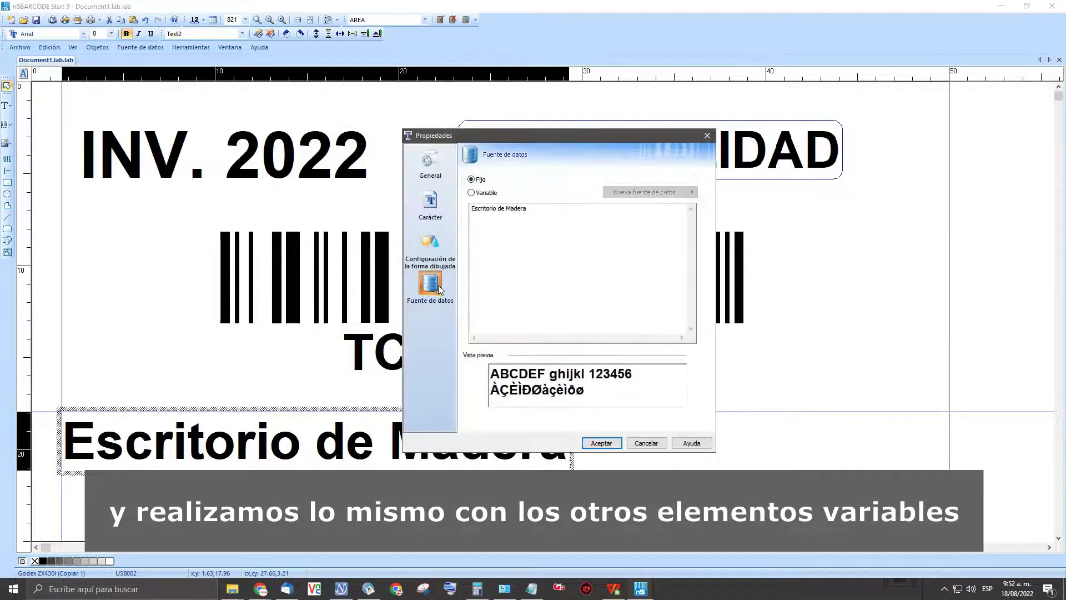
{"action": "left_click", "coordinate": [472, 192]}
{"action": "double_click", "coordinate": [508, 226]}
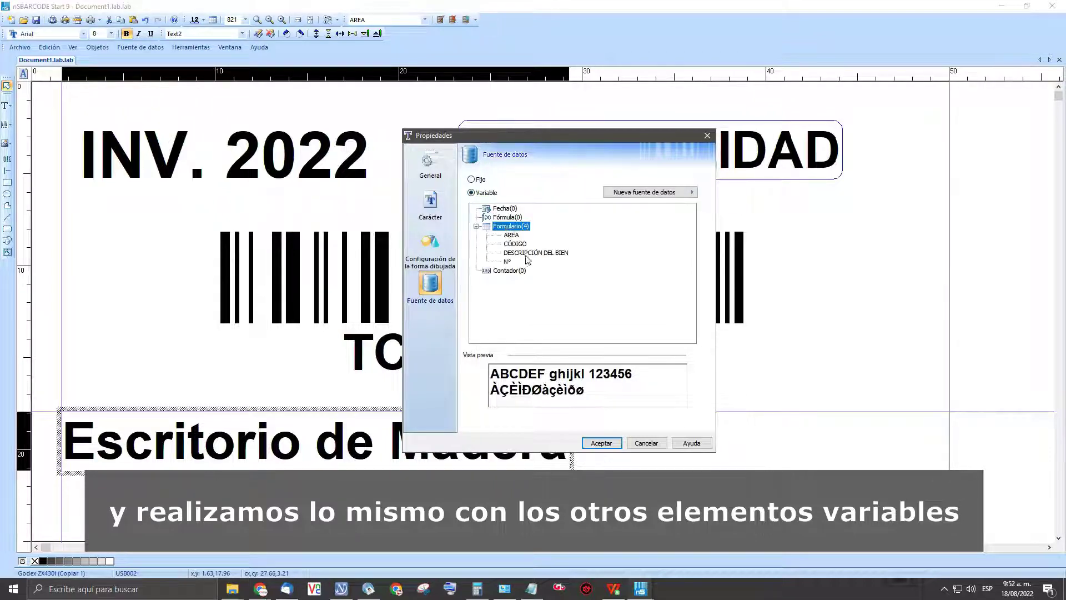
{"action": "double_click", "coordinate": [527, 253]}
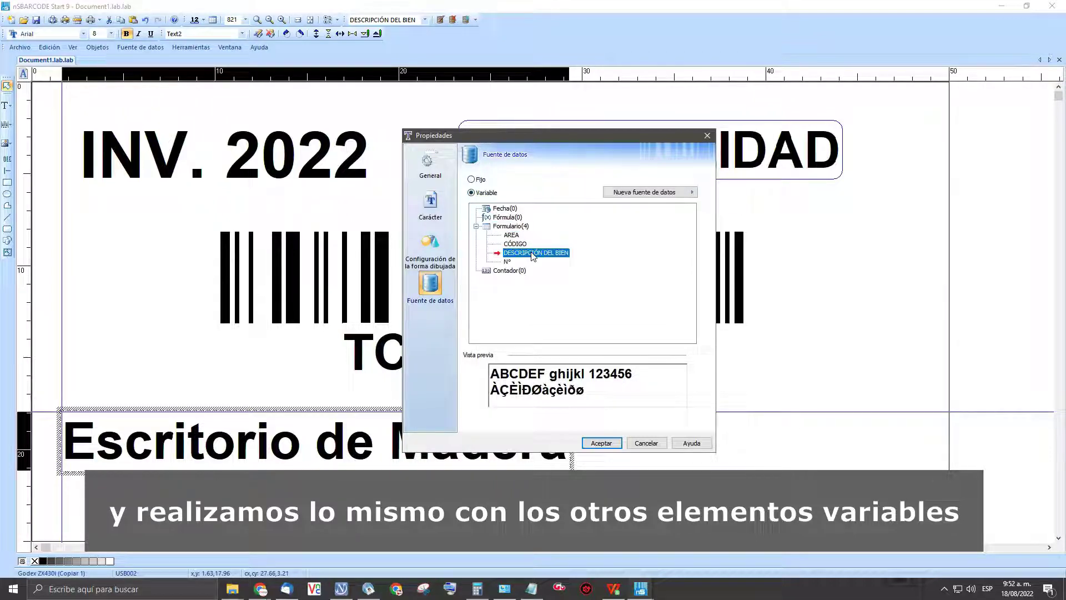
Reduce the description text's font height to match the area text, and save the label document.
{"action": "left_click", "coordinate": [430, 201]}
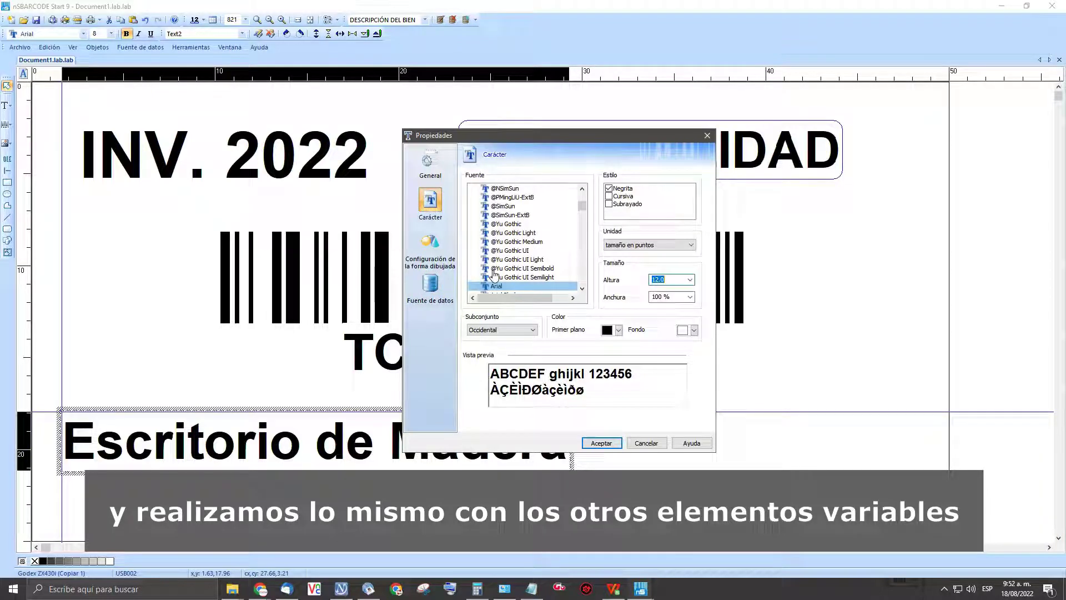
{"action": "left_click", "coordinate": [601, 442]}
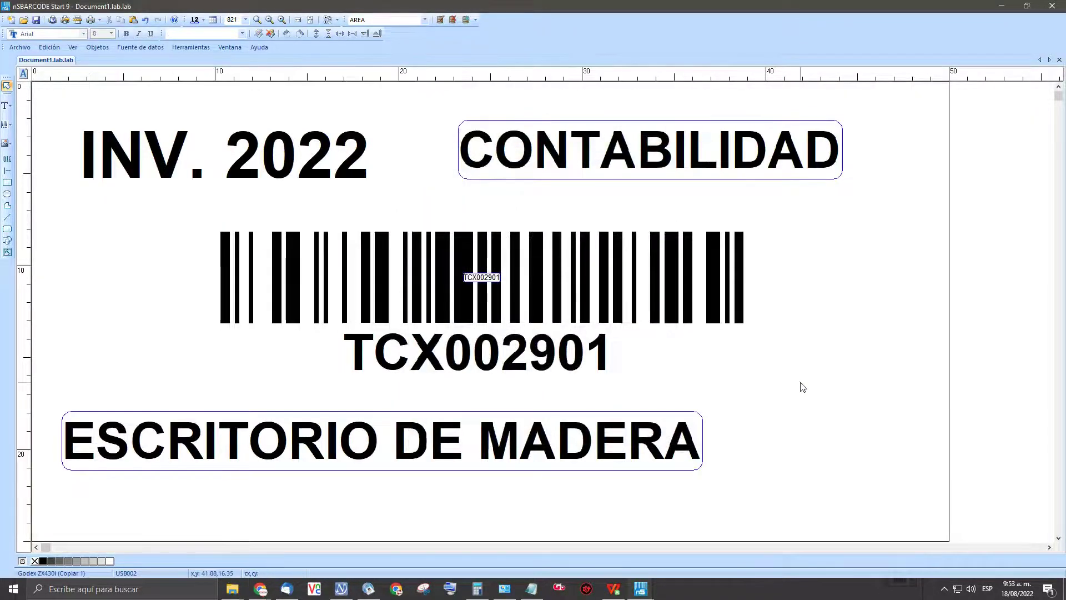
{"action": "left_click", "coordinate": [20, 47]}
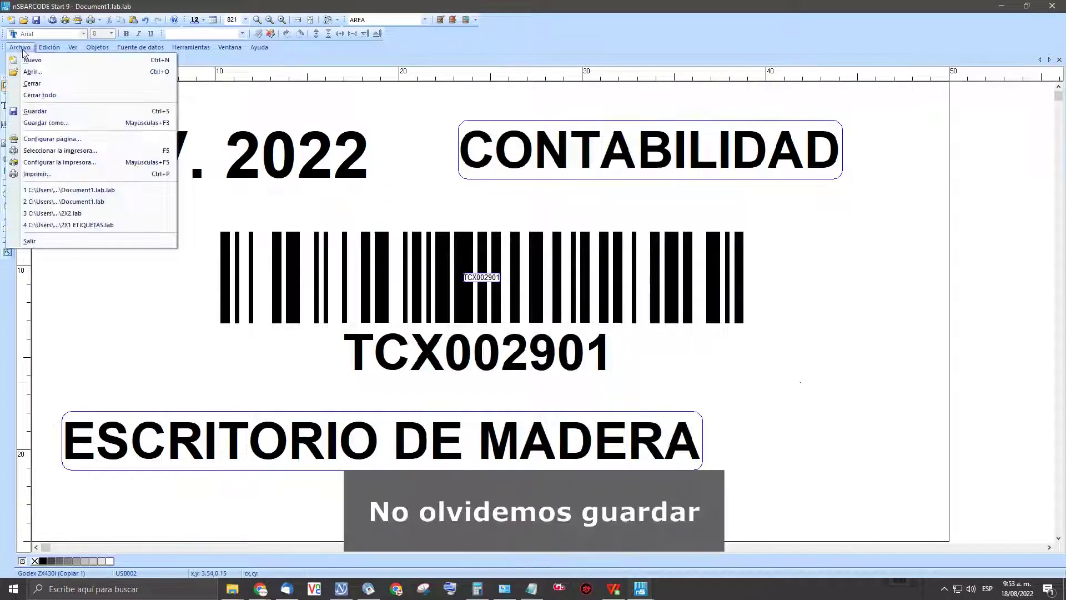
{"action": "left_click", "coordinate": [50, 112]}
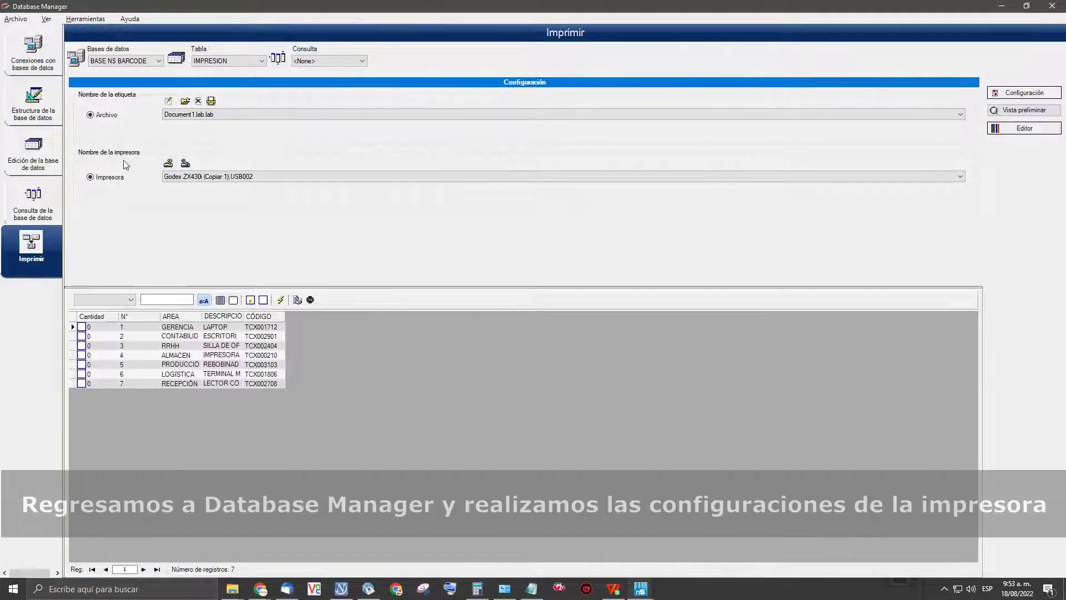
In Database Manager, configure the media type and print method in the Godex ZX430i printer's material settings.
{"action": "left_click", "coordinate": [184, 167]}
{"action": "left_click", "coordinate": [164, 119]}
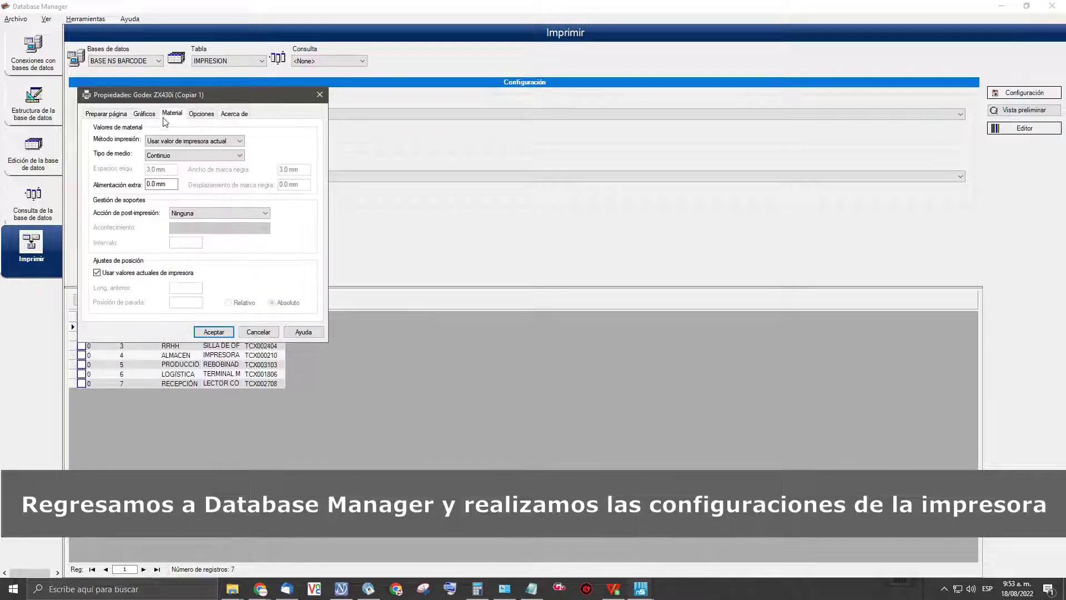
{"action": "left_click", "coordinate": [194, 155]}
{"action": "left_click", "coordinate": [201, 168]}
{"action": "left_click", "coordinate": [222, 141]}
{"action": "left_click", "coordinate": [195, 156]}
Override the printer's current speed and darkness values with 50.80 mm/seg and darkness 9, and accept the printer properties.
{"action": "left_click", "coordinate": [201, 113]}
{"action": "left_click", "coordinate": [97, 138]}
{"action": "left_click", "coordinate": [186, 150]}
{"action": "left_click", "coordinate": [156, 157]}
{"action": "left_click", "coordinate": [111, 185]}
{"action": "left_click_drag", "start_coordinate": [198, 195], "coordinate": [192, 198]}
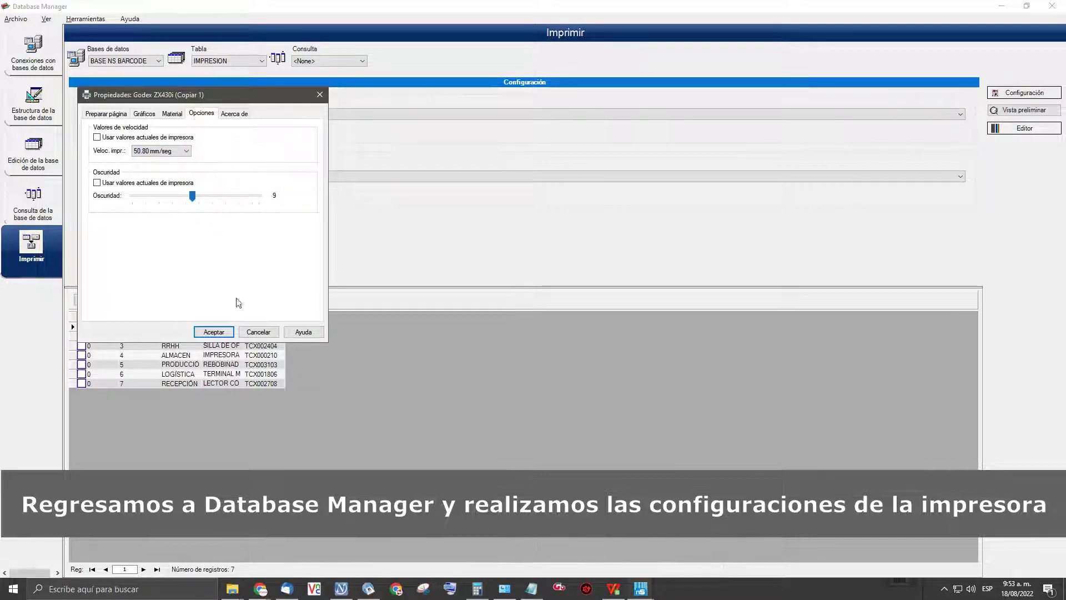
{"action": "left_click", "coordinate": [214, 332]}
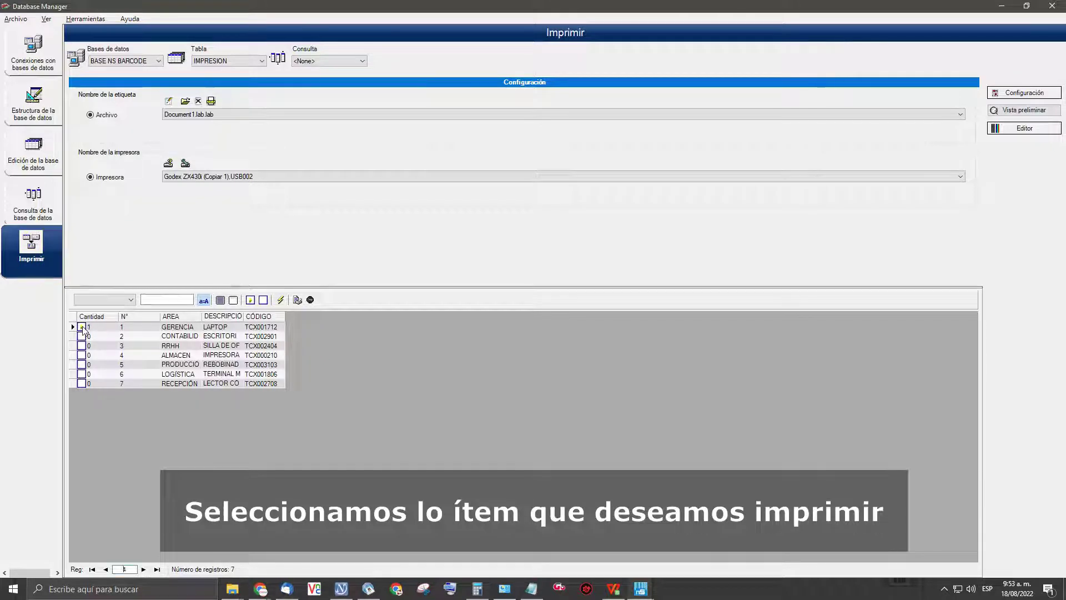
Mark records 1 to 3 with quantity 1, and choose Todos los registros in the print options.
{"action": "left_click", "coordinate": [83, 329]}
{"action": "left_click", "coordinate": [83, 328]}
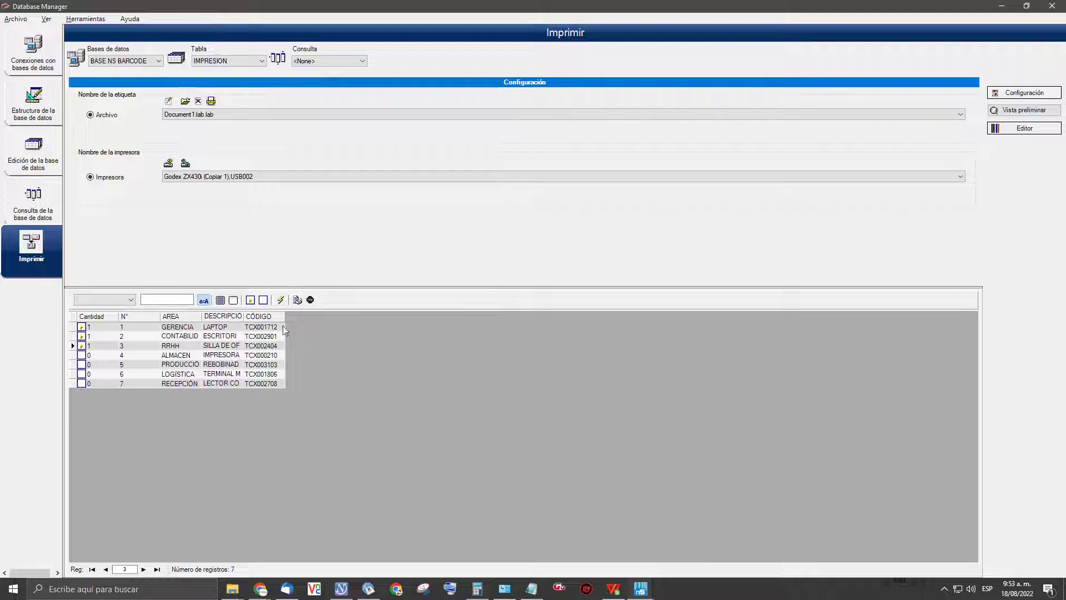
{"action": "left_click", "coordinate": [298, 300]}
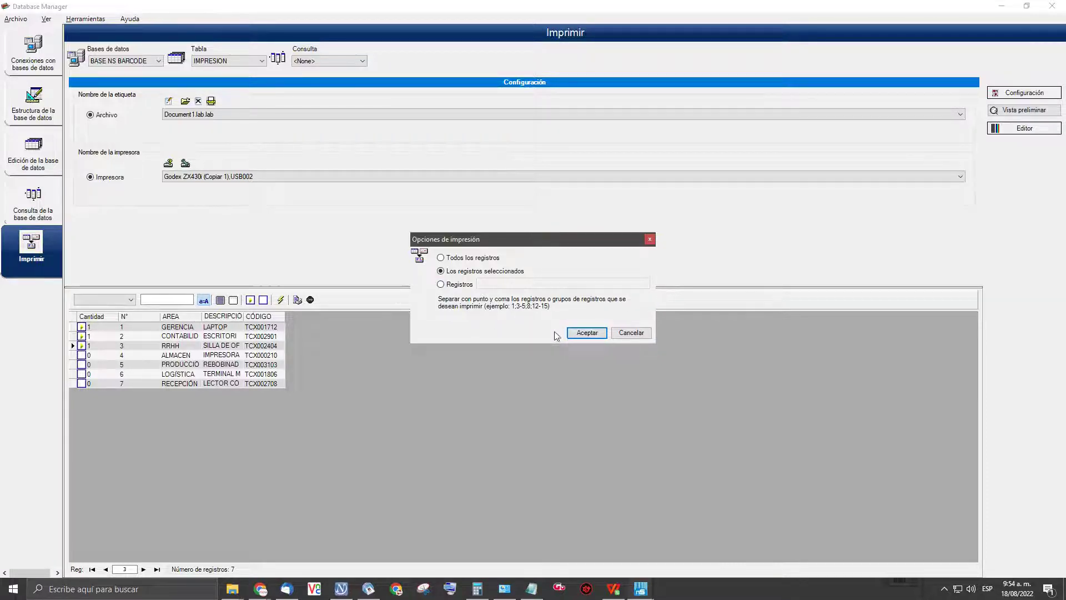
{"action": "left_click", "coordinate": [441, 258]}
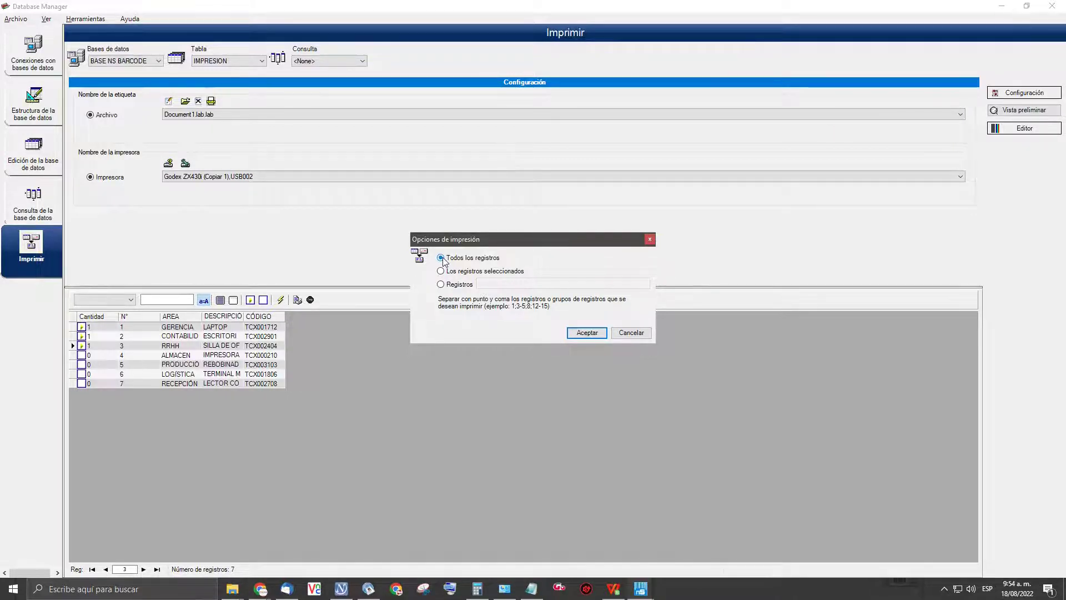